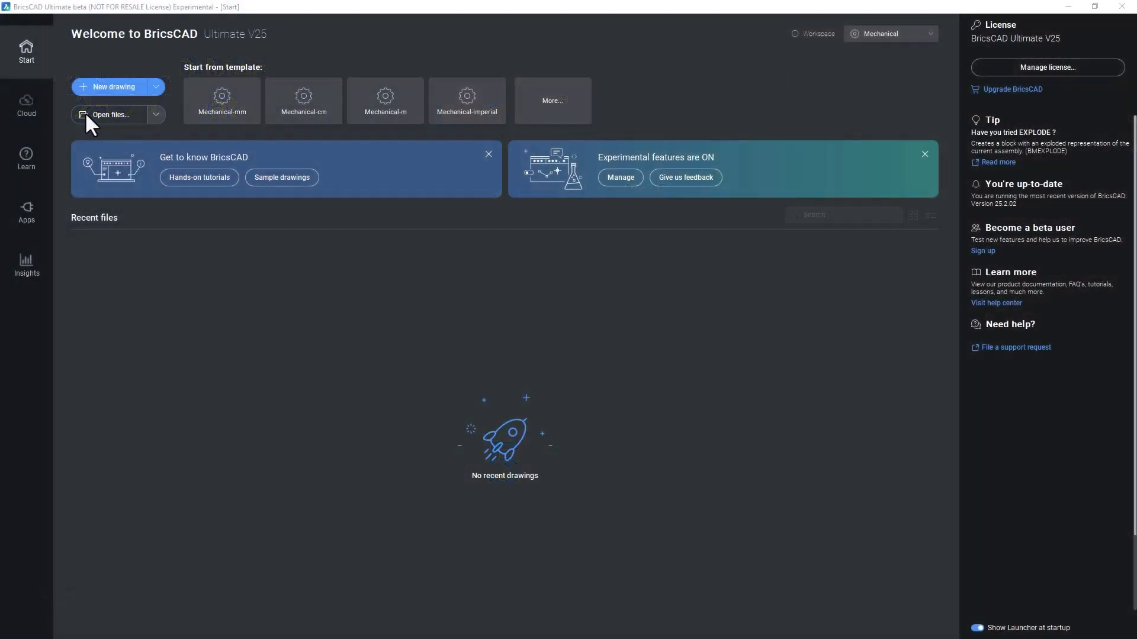
# Open the ACMAMRESCALE2025 drawing from the Open file dialog
pyautogui.click(89, 114)
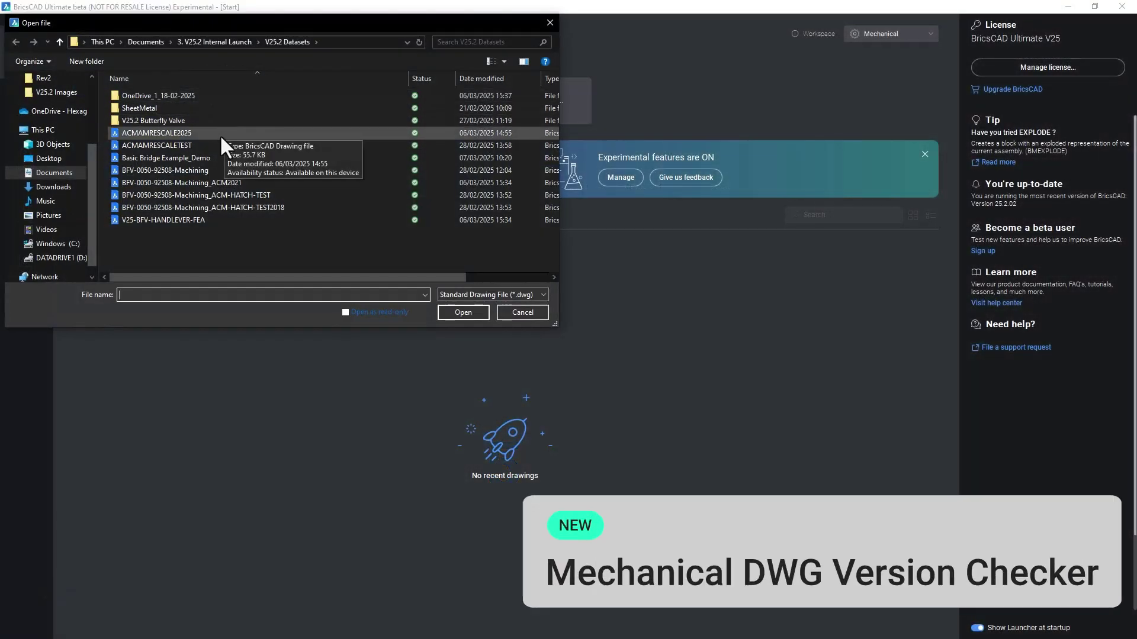
pyautogui.click(219, 134)
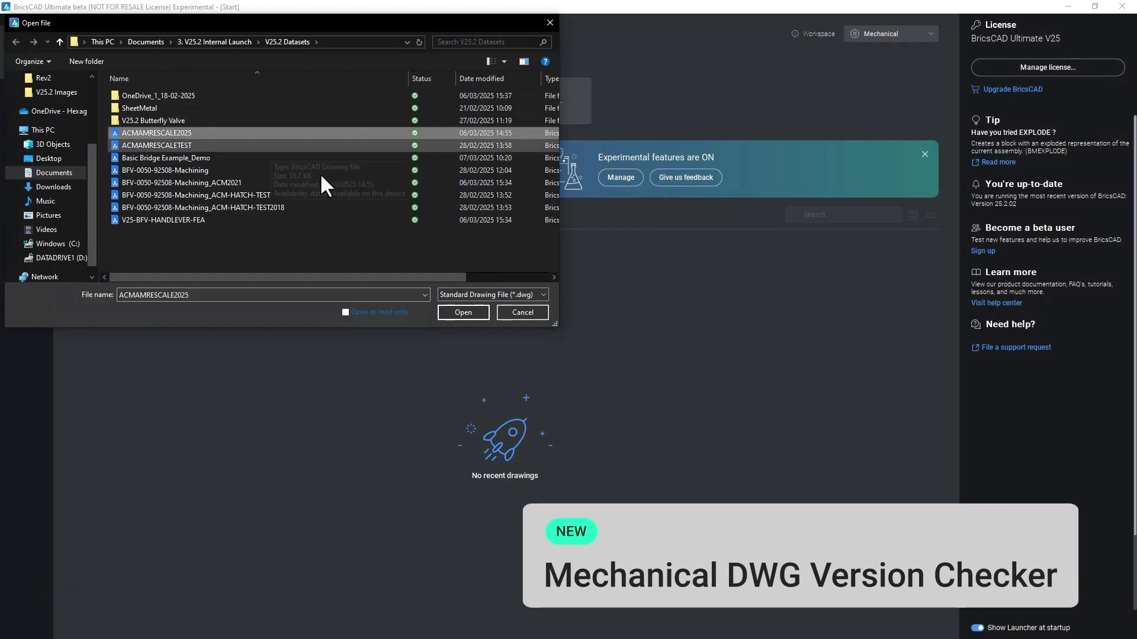
pyautogui.click(464, 312)
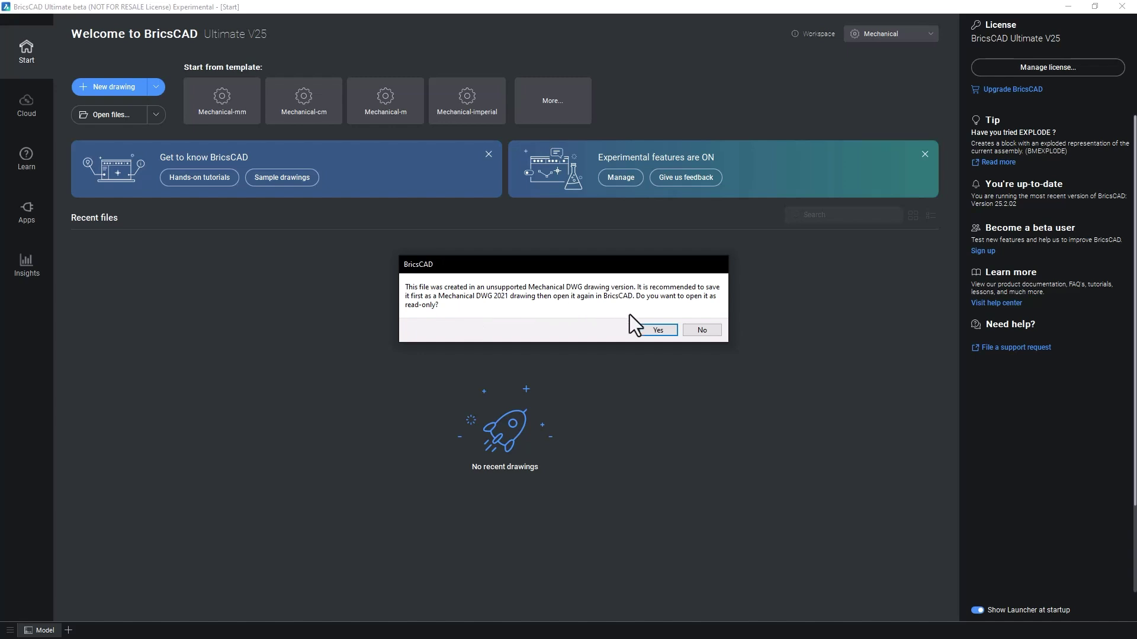
# Accept the version warning to open the drawing read-only
pyautogui.click(663, 332)
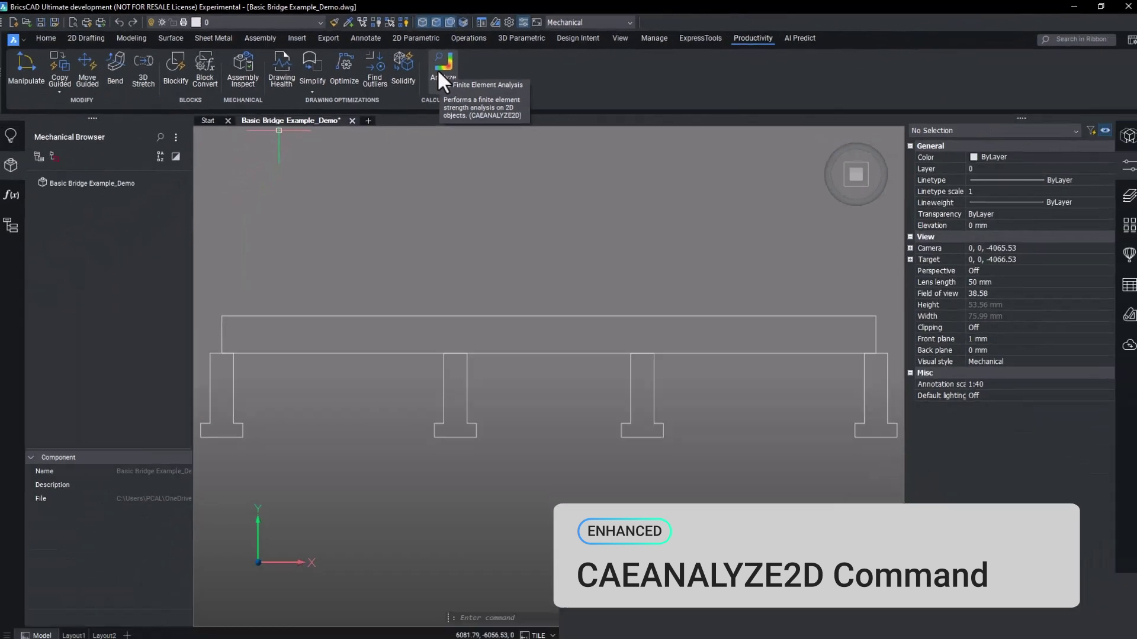
# Start a 2D analysis and add rolling linear supports on the first two column tops
pyautogui.click(521, 177)
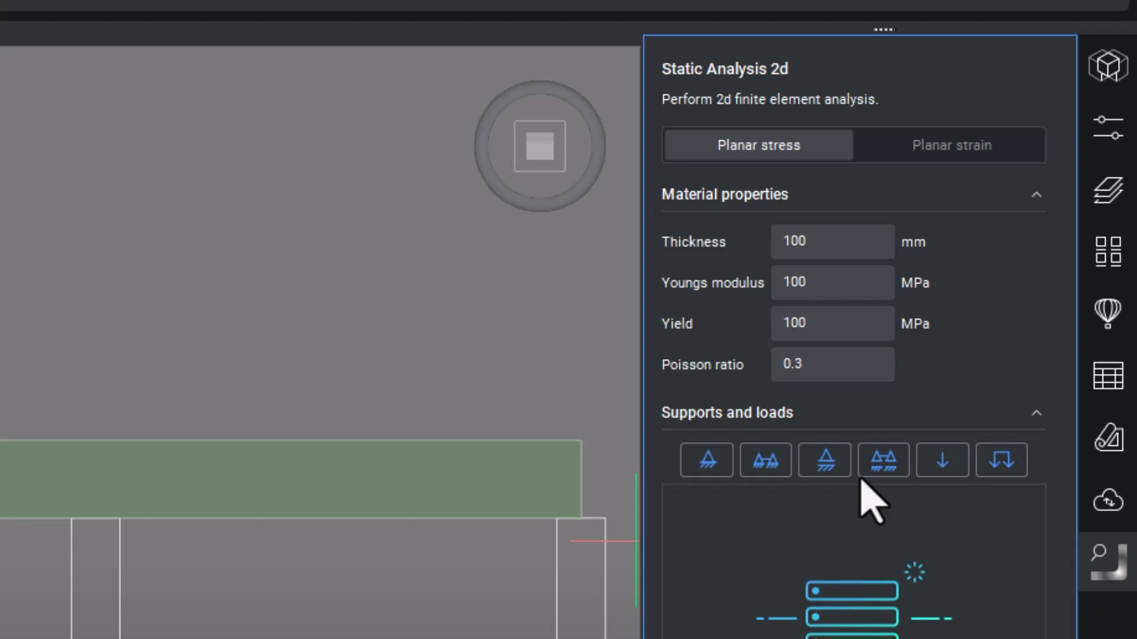
pyautogui.click(871, 470)
pyautogui.scroll(5, 225, 352)
pyautogui.moveTo(241, 362); pyautogui.dragTo(318, 362, button='middle')
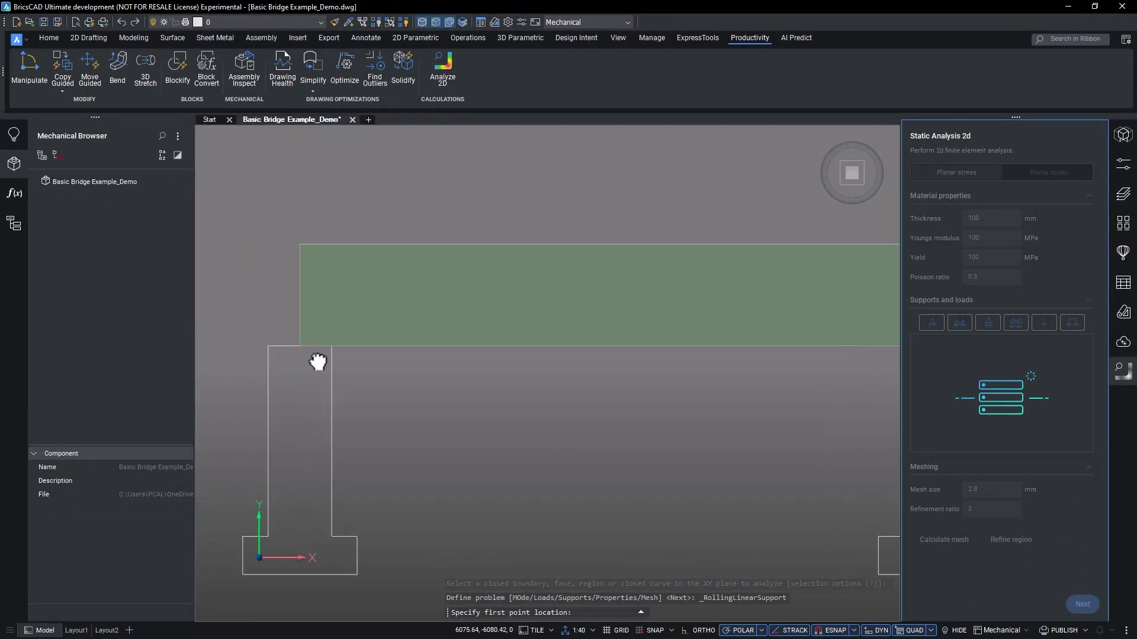
pyautogui.click(303, 346)
pyautogui.click(335, 346)
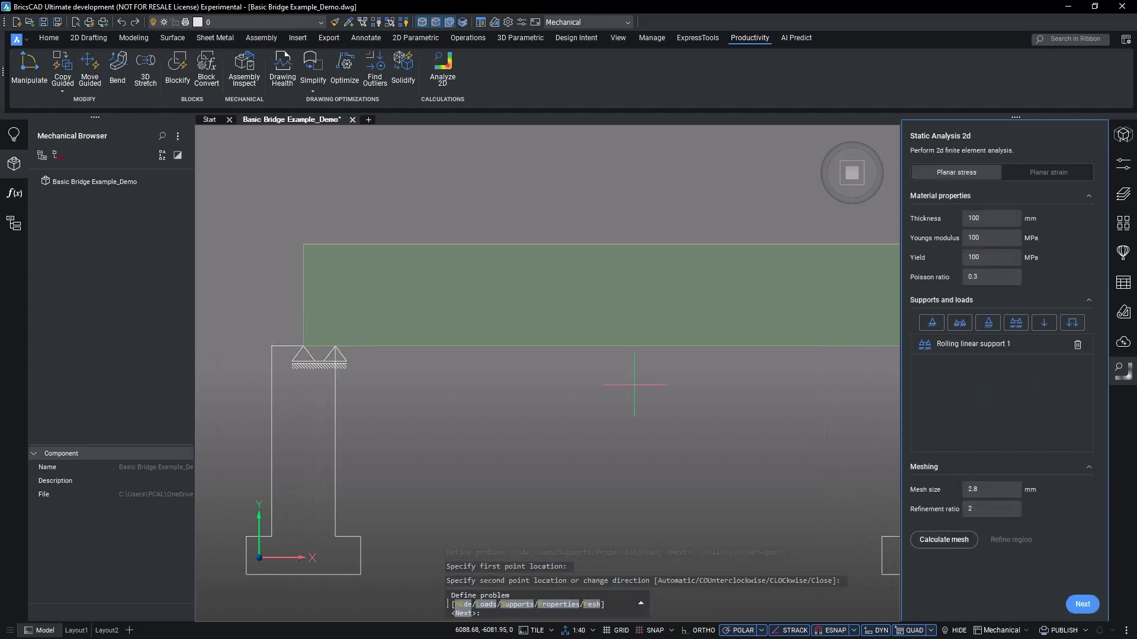
pyautogui.click(1017, 323)
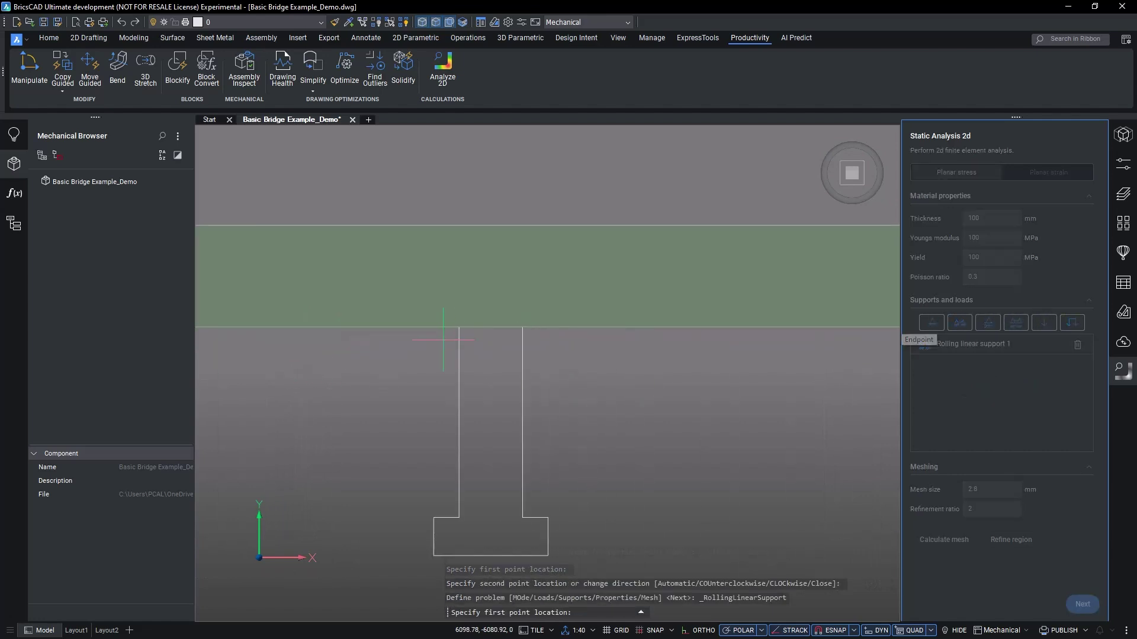
pyautogui.click(459, 327)
pyautogui.click(523, 326)
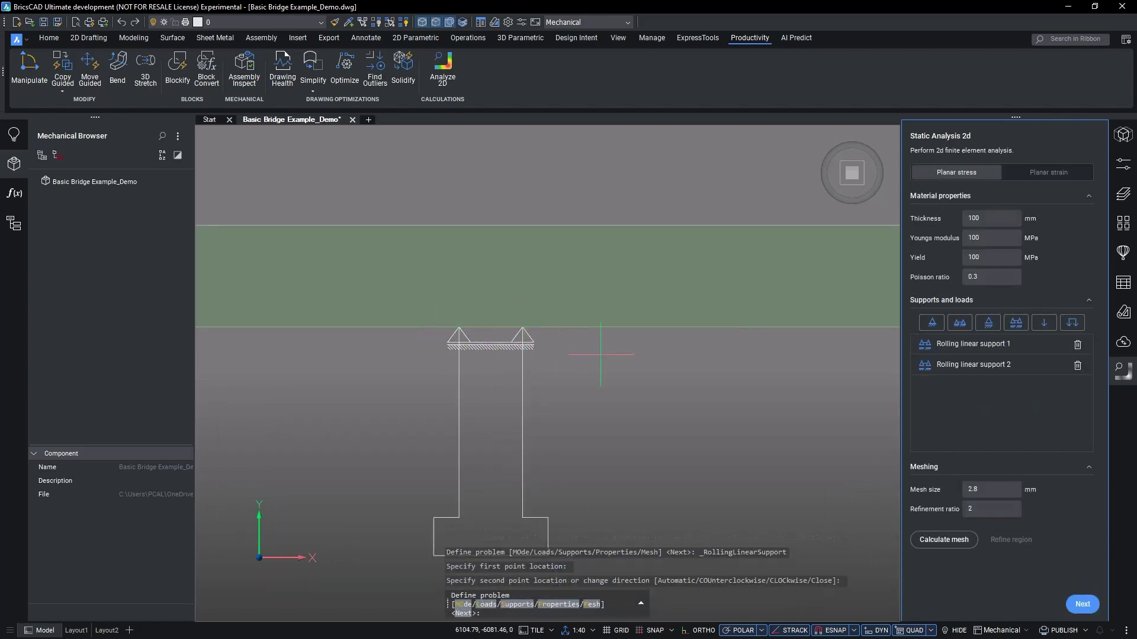
# Add a 20 N/mm linear load at 90° from the column top to the footing
pyautogui.click(1071, 322)
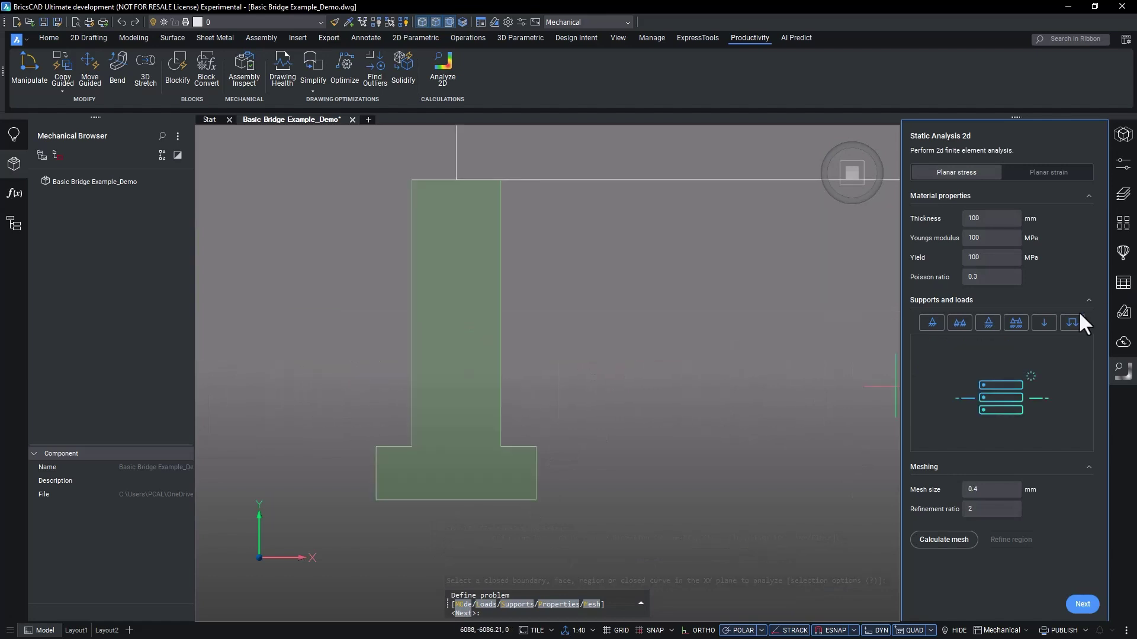
pyautogui.click(412, 180)
pyautogui.click(456, 501)
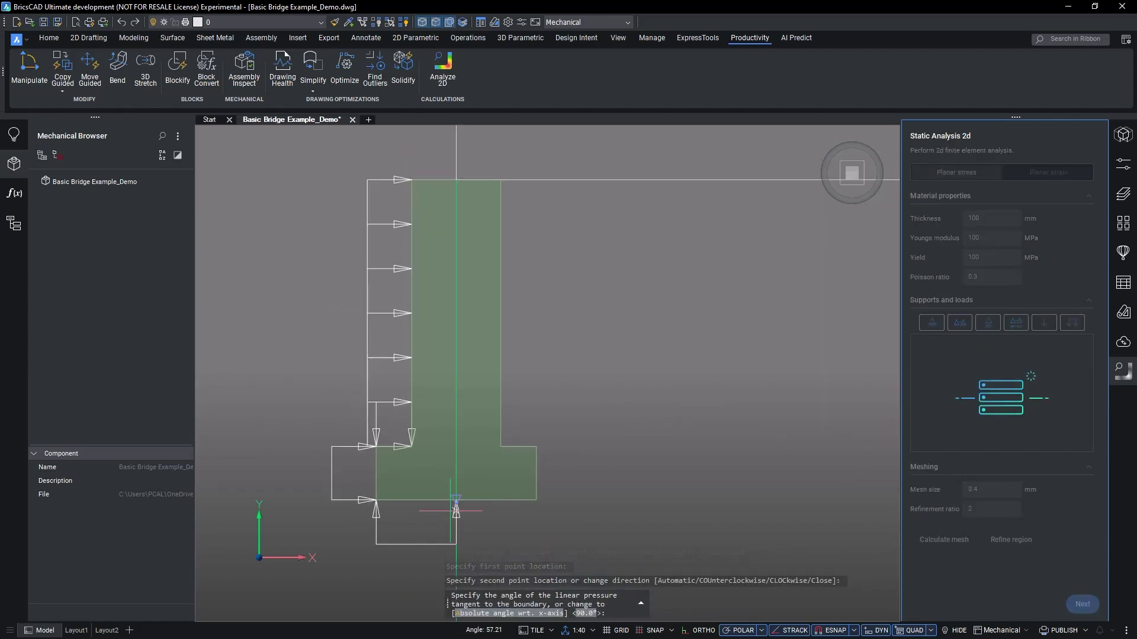
pyautogui.press('Return')
pyautogui.write('20')
pyautogui.press('Return')
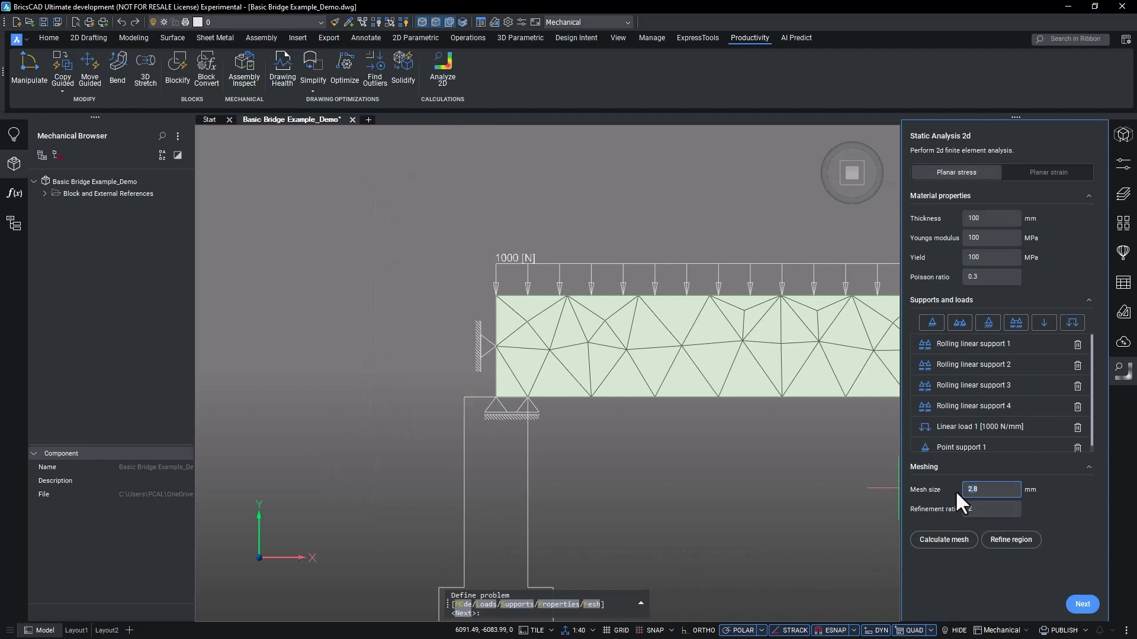
# Mesh at 1 mm size, refine the deck's left end, and compute the analysis
pyautogui.write('1')
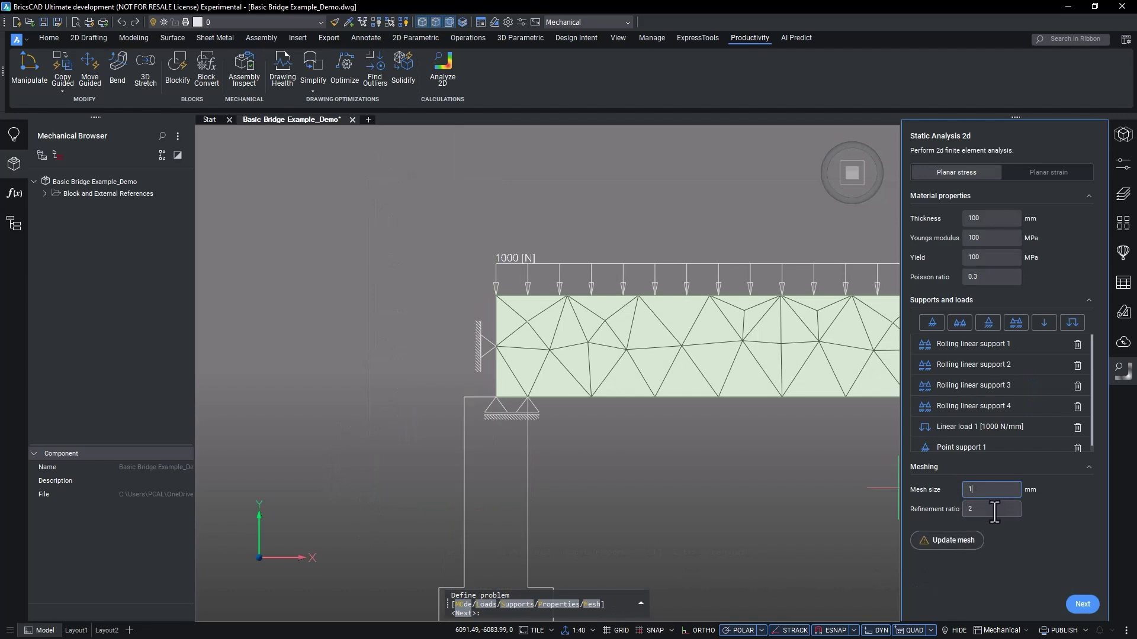
pyautogui.click(967, 537)
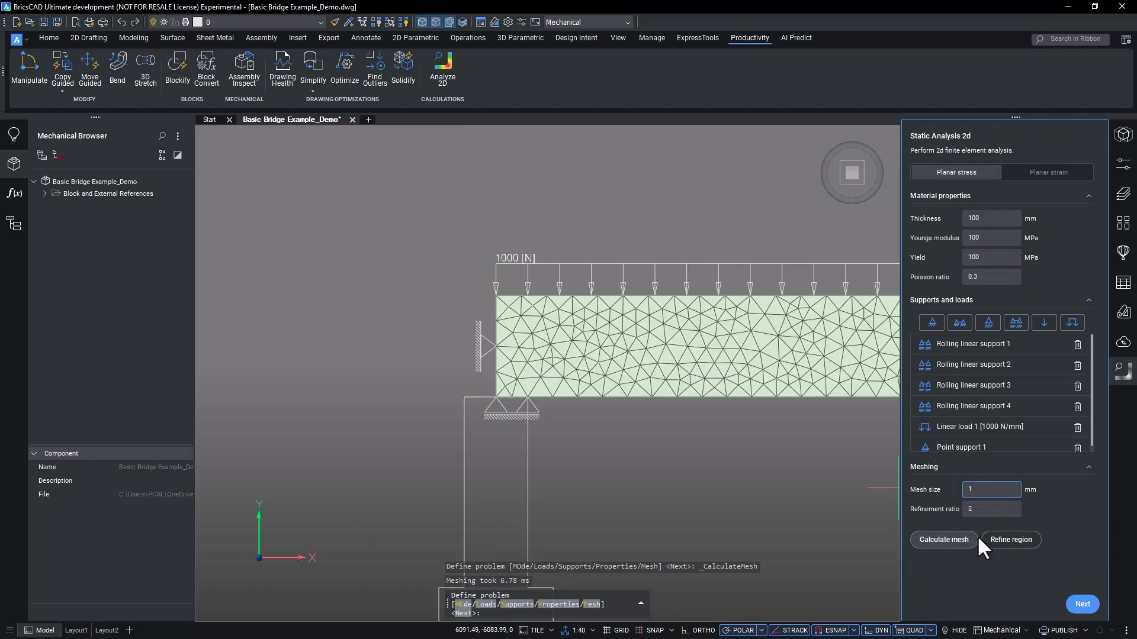
pyautogui.click(1015, 540)
pyautogui.scroll(3, 536, 289)
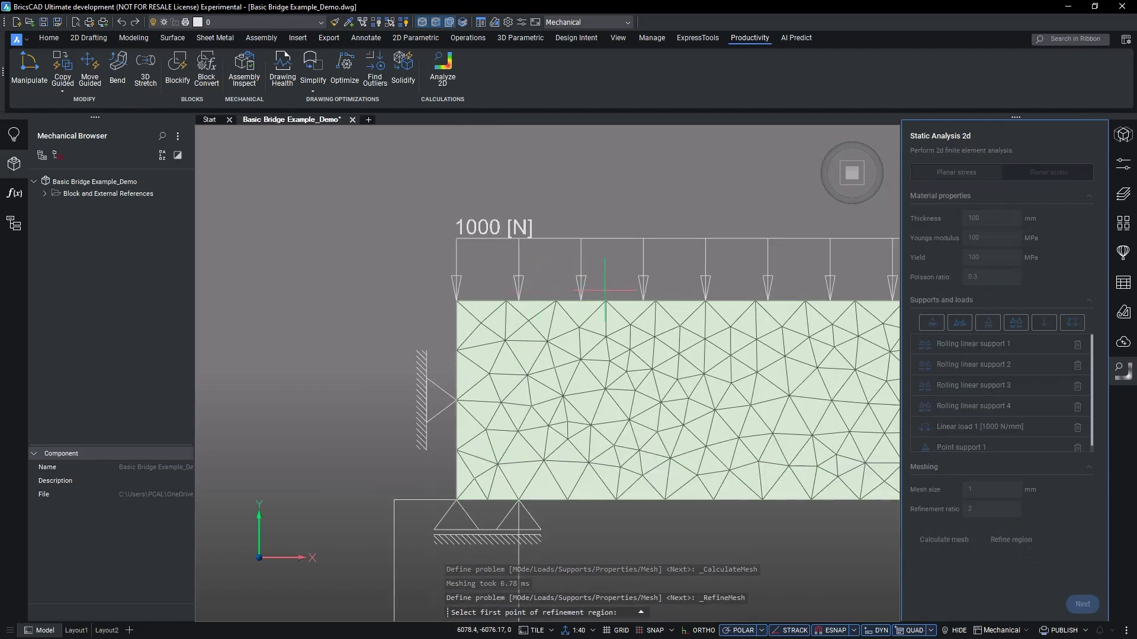
pyautogui.click(612, 293)
pyautogui.click(458, 499)
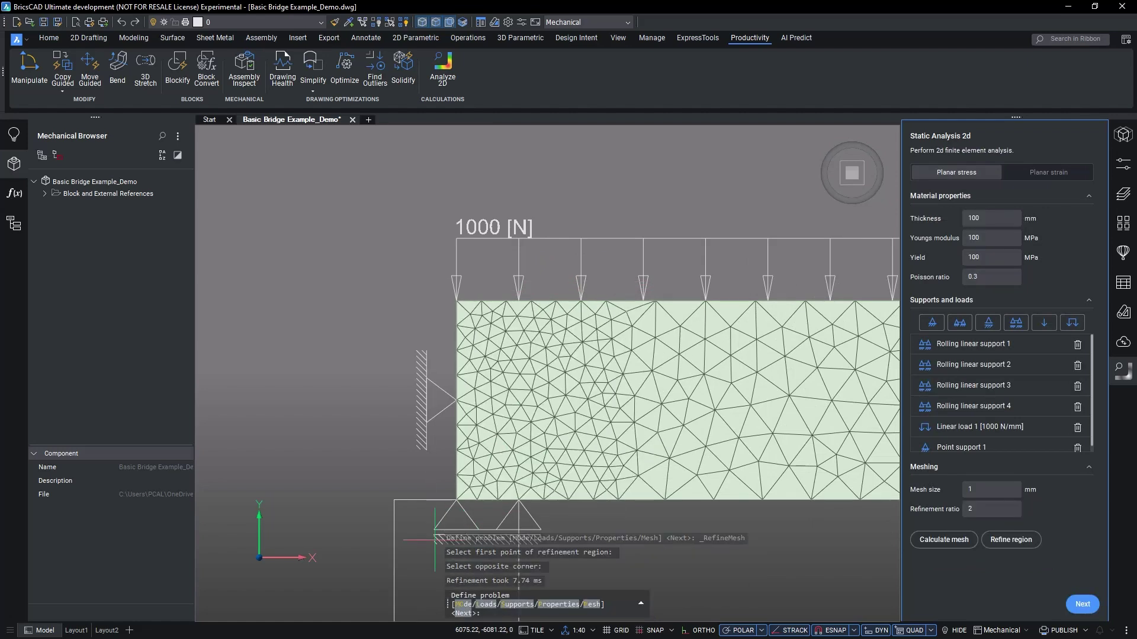
pyautogui.middleClick(650, 498)
pyautogui.middleClick(650, 498)
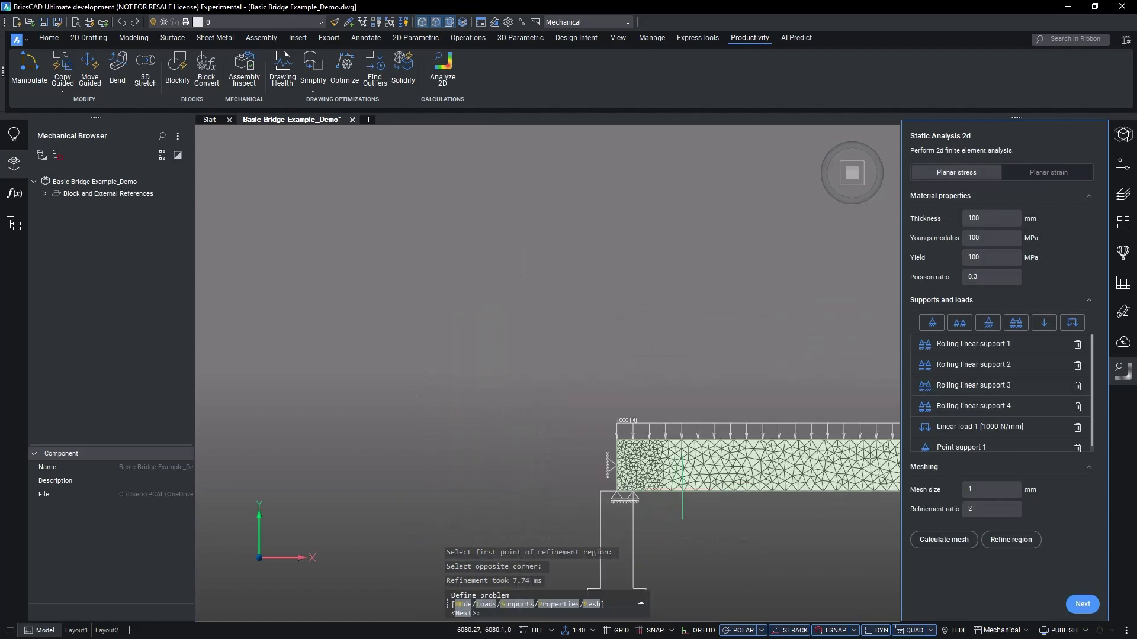
pyautogui.click(1087, 607)
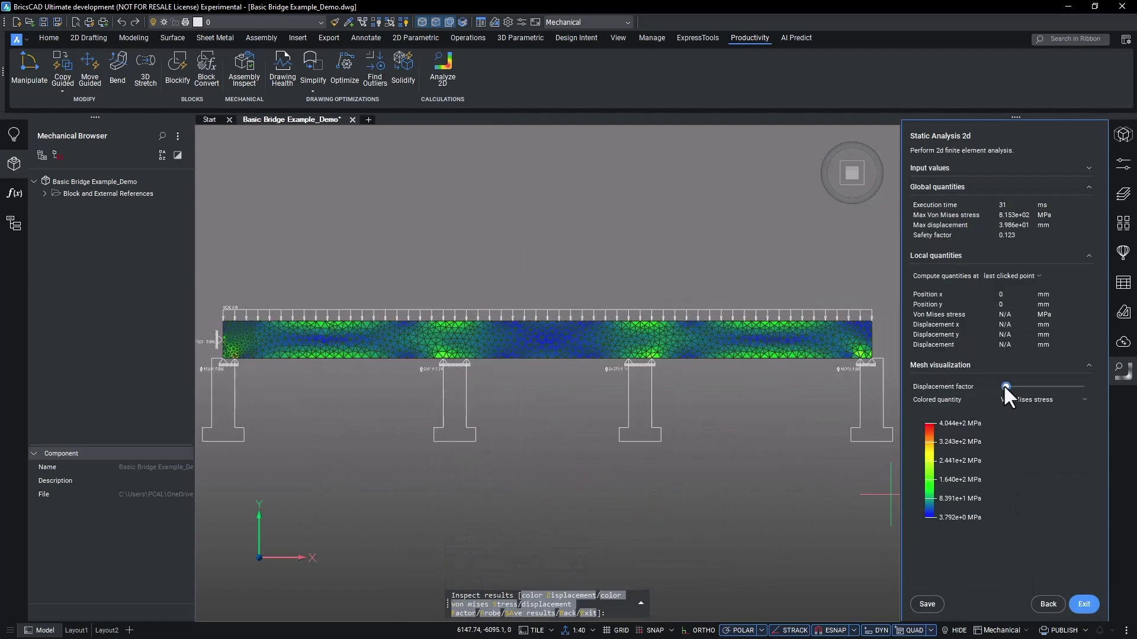
# Exaggerate the deformed shape and colour the mesh by displacement
pyautogui.moveTo(1003, 385)
pyautogui.mouseDown()
pyautogui.moveTo(1019, 386)
pyautogui.moveTo(1003, 392)
pyautogui.mouseUp()
pyautogui.click(1038, 398)
pyautogui.click(1032, 420)
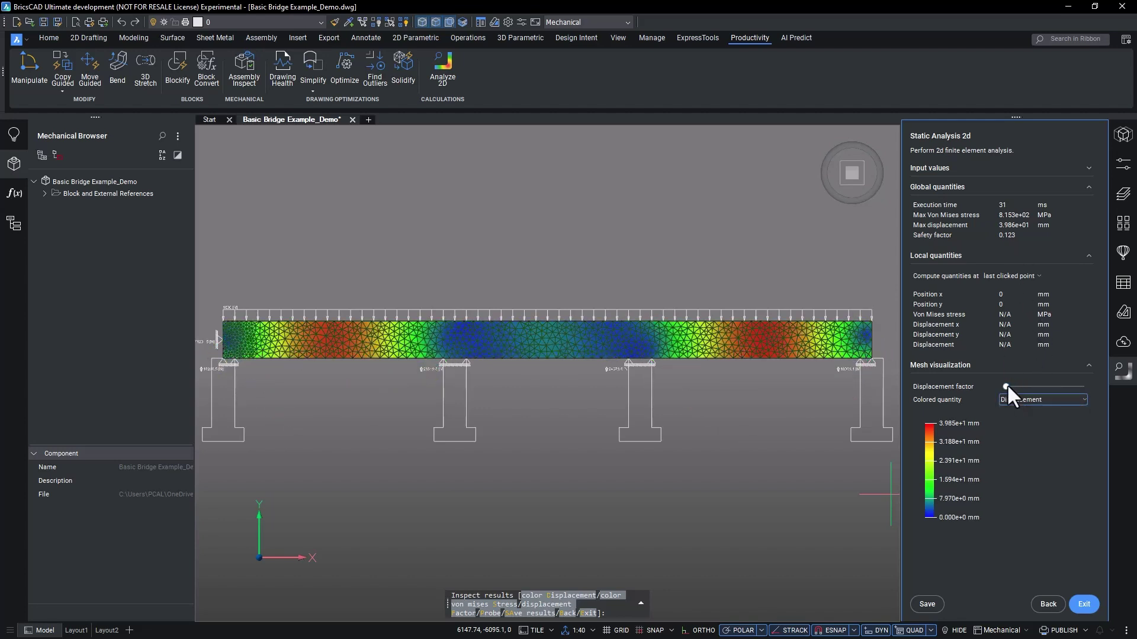
# Colour the mesh by Von Mises stress and save the results as a block
pyautogui.moveTo(1006, 385)
pyautogui.mouseDown()
pyautogui.moveTo(1017, 389)
pyautogui.moveTo(999, 389)
pyautogui.mouseUp()
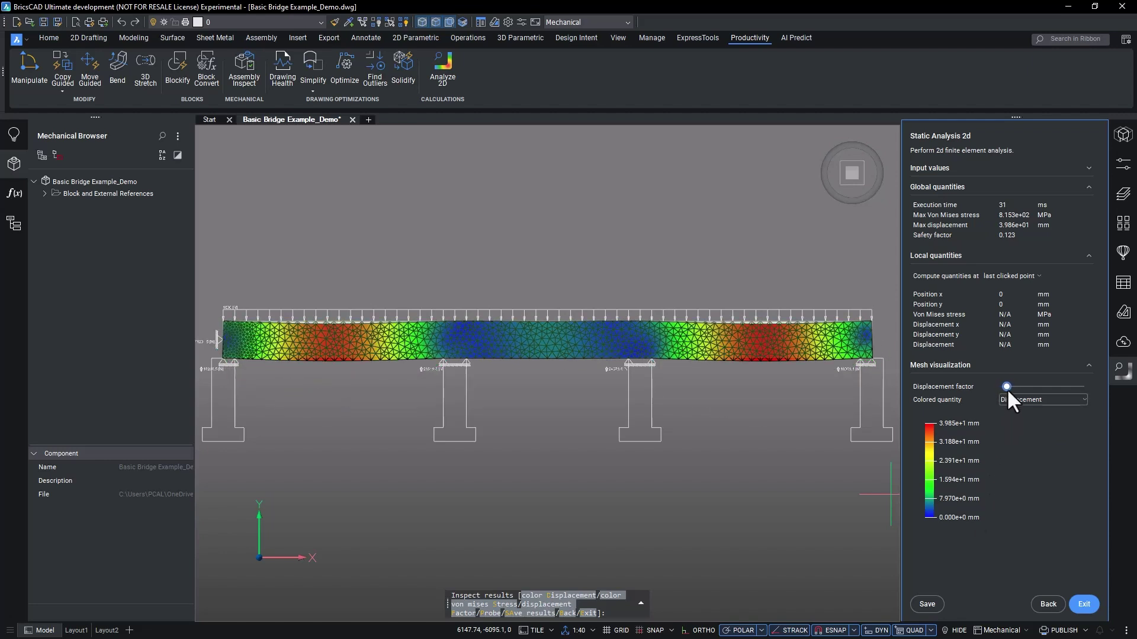
pyautogui.click(1003, 399)
pyautogui.click(1012, 436)
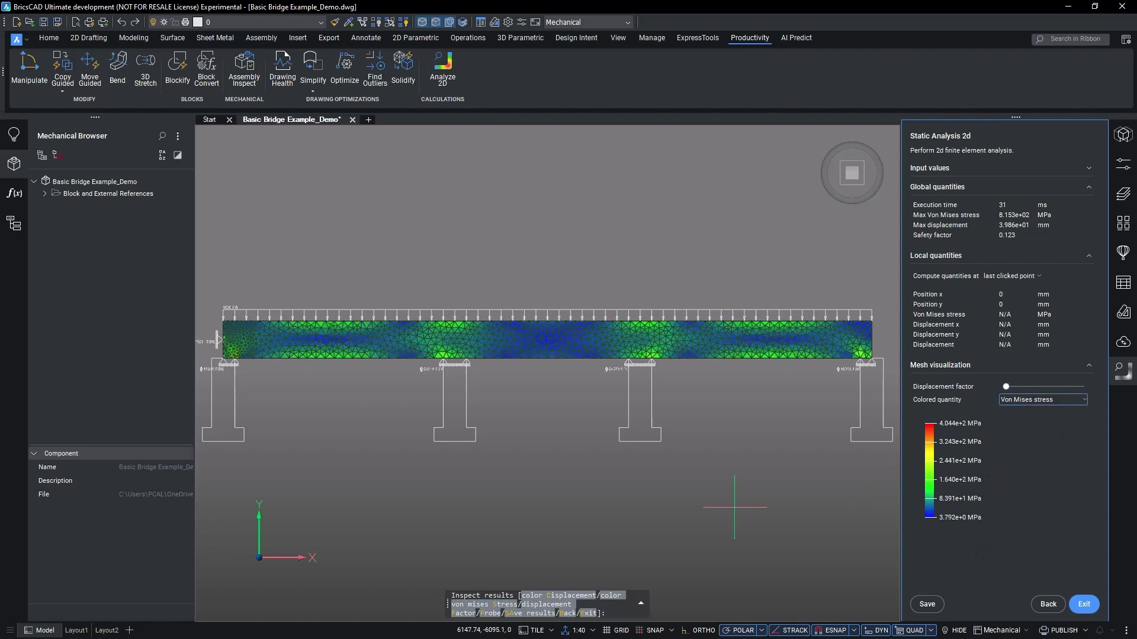
pyautogui.scroll(-2, 691, 487)
pyautogui.click(928, 604)
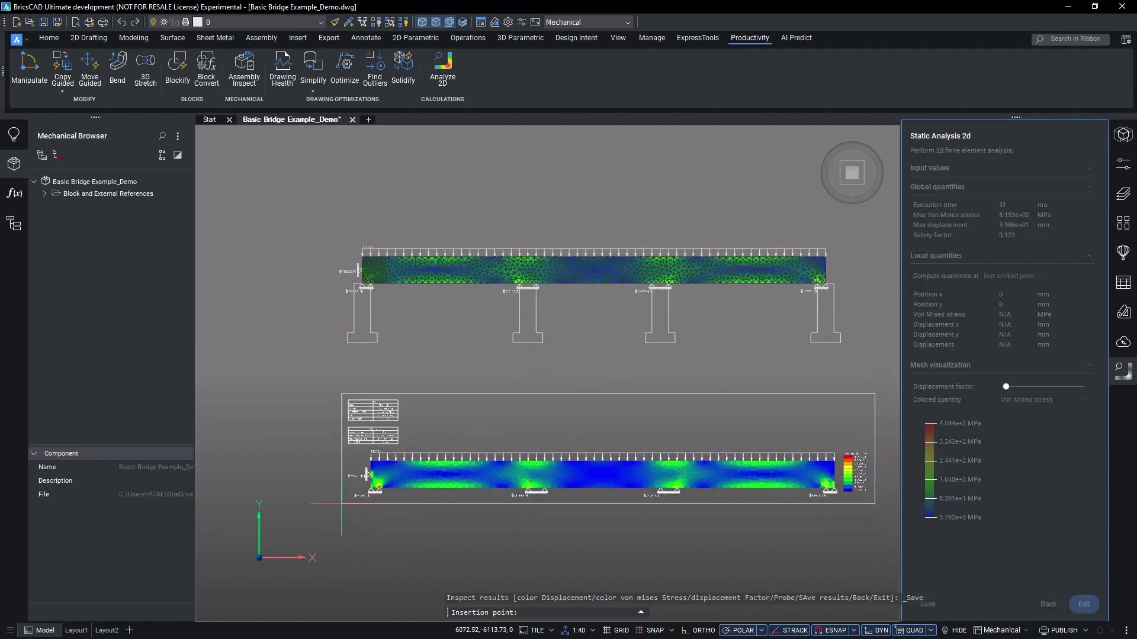
# Place the results block below the bridge, colour by displacement, and exit the analysis
pyautogui.click(330, 504)
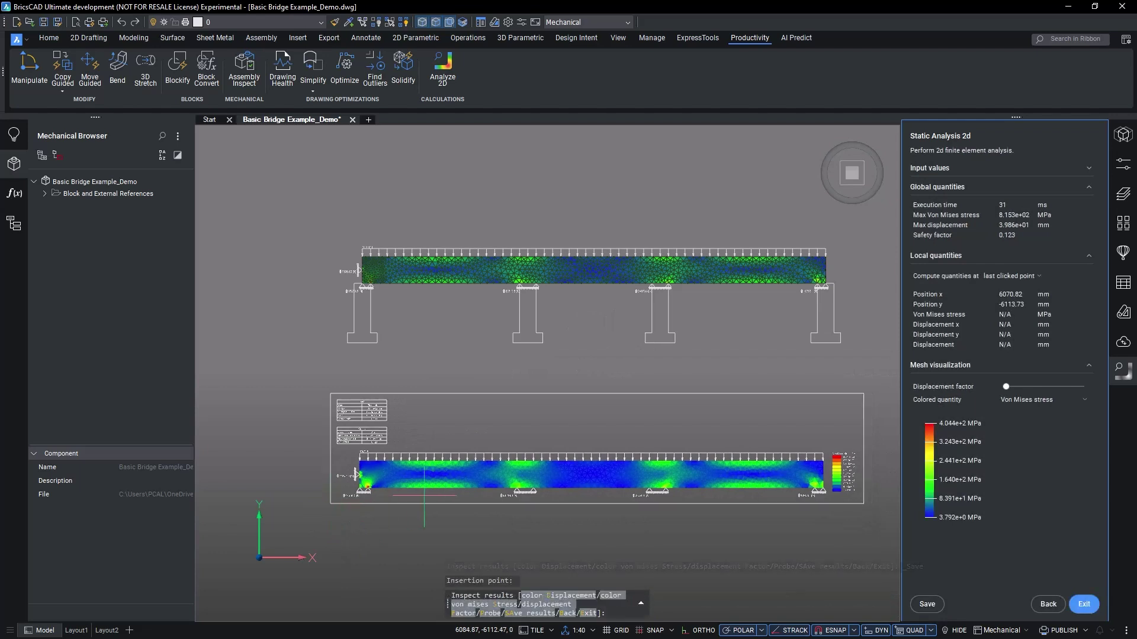
pyautogui.scroll(-2, 604, 521)
pyautogui.moveTo(616, 524); pyautogui.dragTo(578, 340, button='middle')
pyautogui.click(1078, 399)
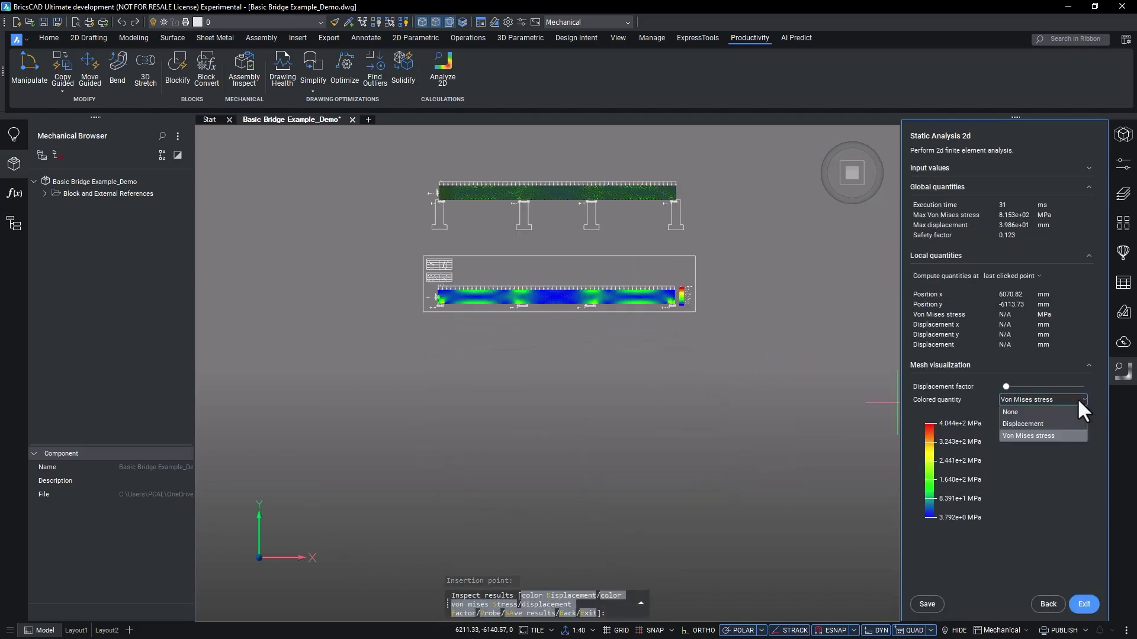
pyautogui.click(1055, 424)
pyautogui.click(926, 604)
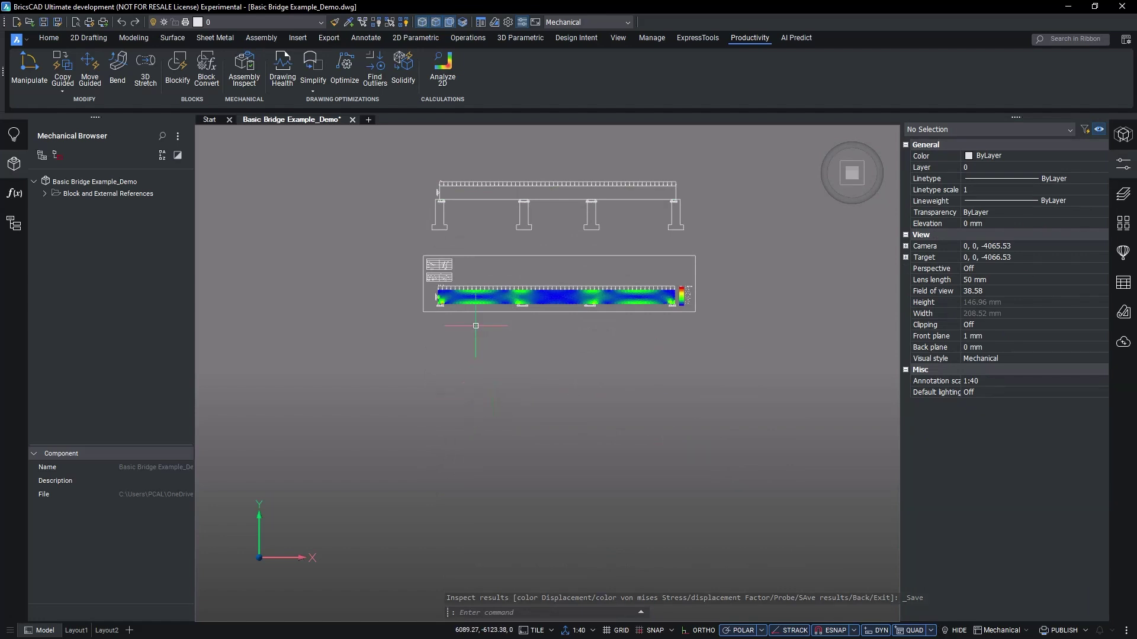
# Pan and zoom along the beam to inspect the Input/Output result tables
pyautogui.scroll(3, 491, 207)
pyautogui.moveTo(456, 256); pyautogui.dragTo(384, 296, button='middle')
pyautogui.scroll(2, 385, 296)
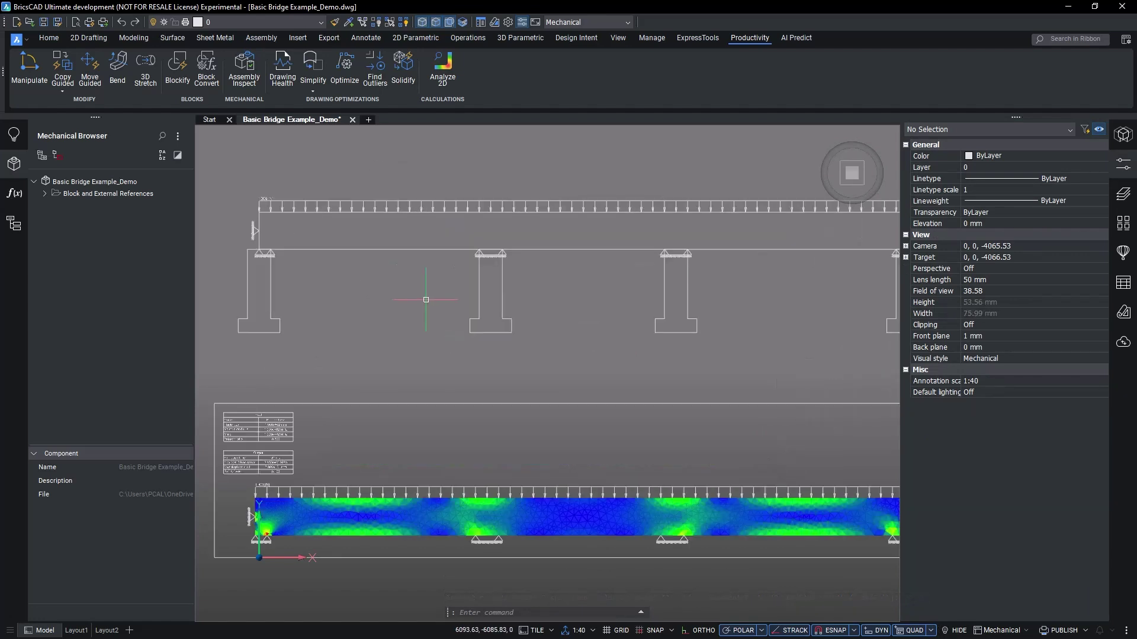
pyautogui.scroll(4, 363, 521)
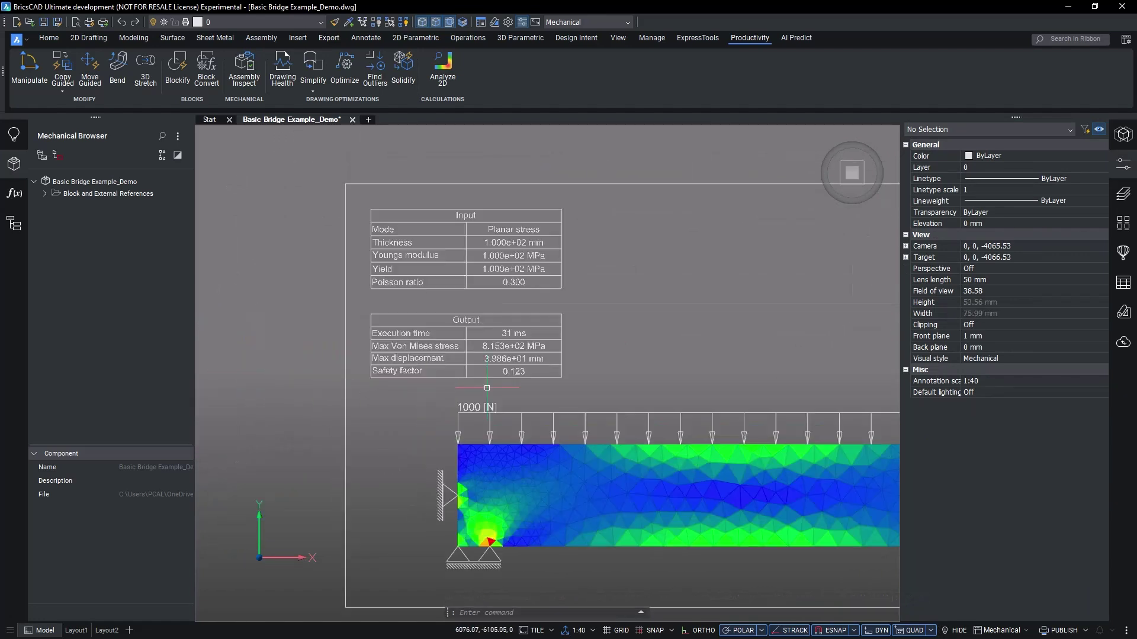
pyautogui.moveTo(707, 544)
pyautogui.mouseDown(button='middle')
pyautogui.moveTo(681, 468)
pyautogui.moveTo(322, 411)
pyautogui.mouseUp(button='middle')
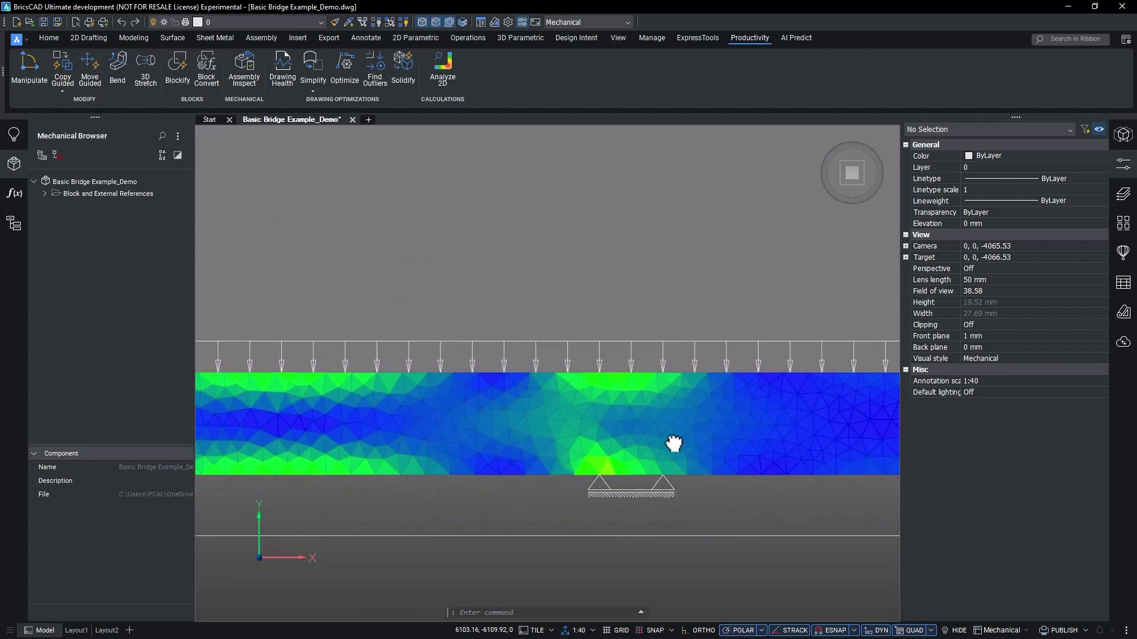
pyautogui.moveTo(672, 446); pyautogui.dragTo(306, 429, button='middle')
pyautogui.moveTo(781, 408); pyautogui.dragTo(337, 397, button='middle')
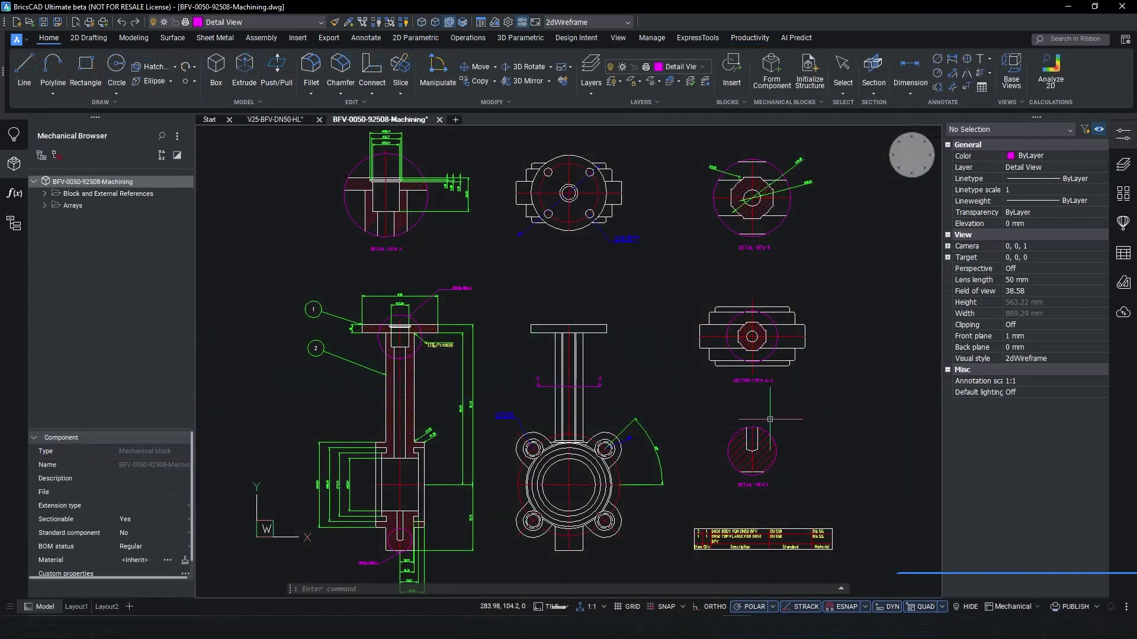
# Add a 1:4.07 taper and slope symbol with a leader from the slanted slot bottom in Detail View C
pyautogui.scroll(6, 780, 453)
pyautogui.moveTo(698, 467)
pyautogui.mouseDown(button='middle')
pyautogui.moveTo(711, 470)
pyautogui.moveTo(675, 349)
pyautogui.mouseUp(button='middle')
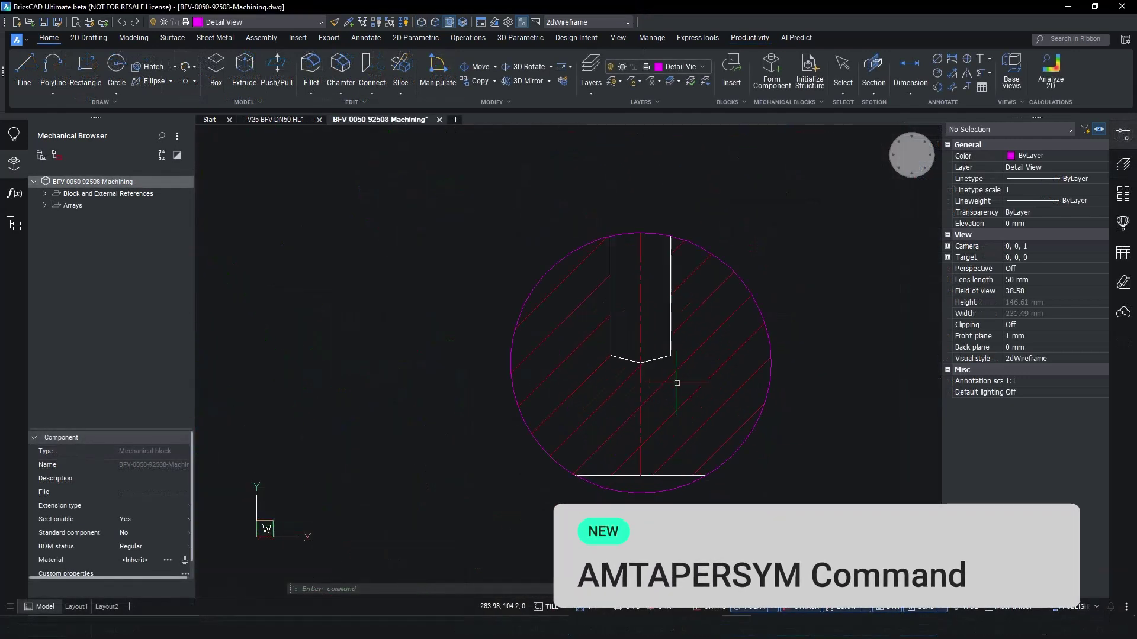
pyautogui.write('AMTAPERSYM')
pyautogui.press('Return')
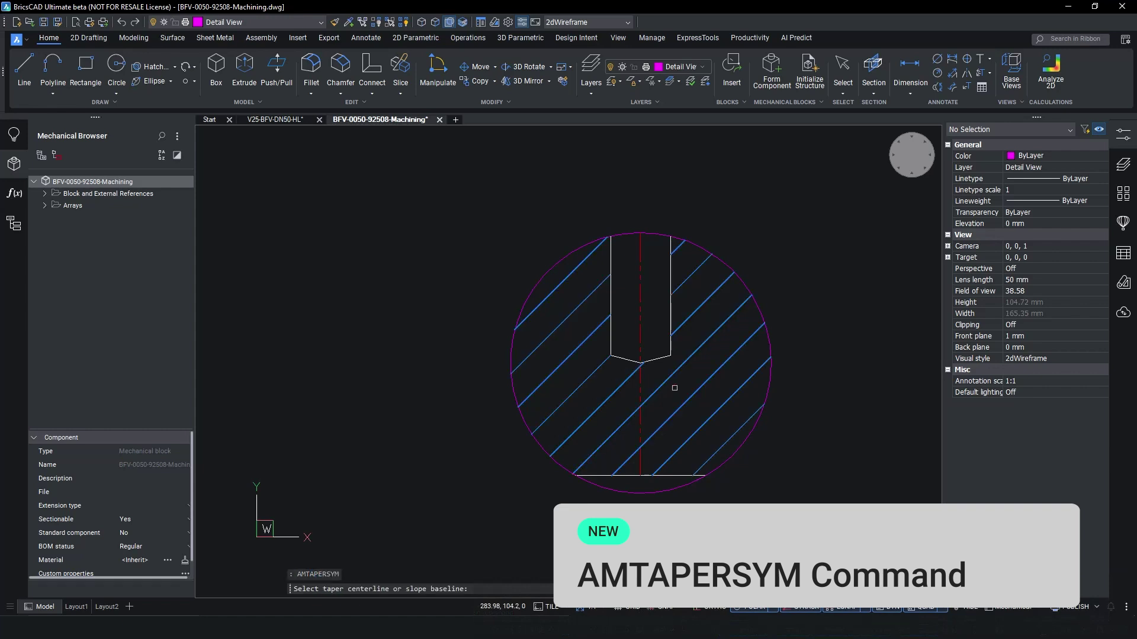
pyautogui.click(674, 476)
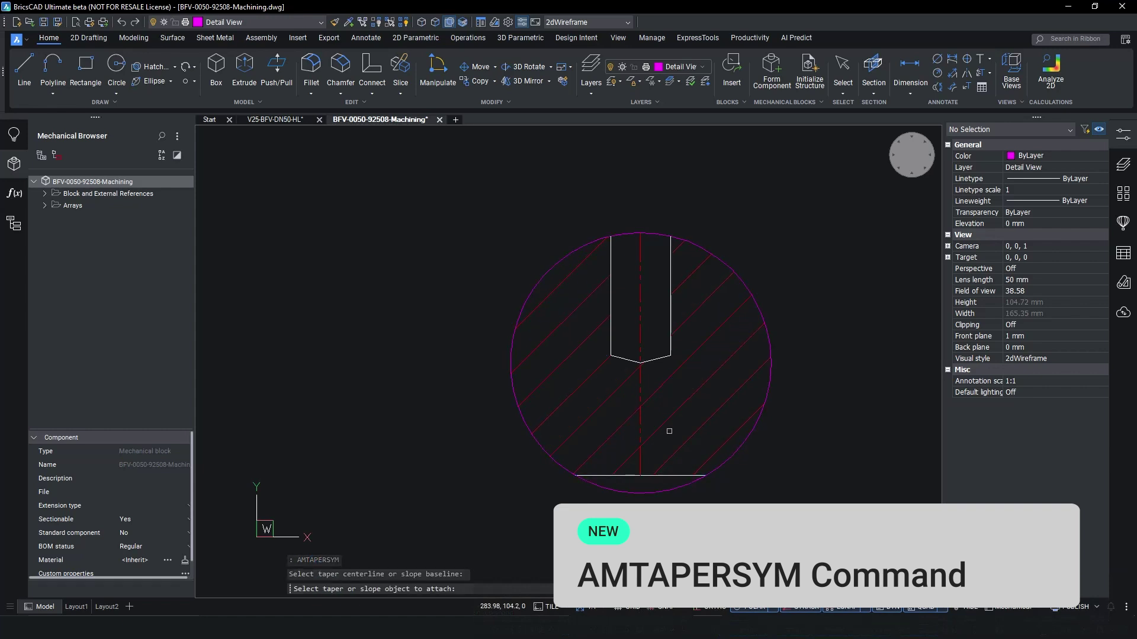
pyautogui.click(654, 360)
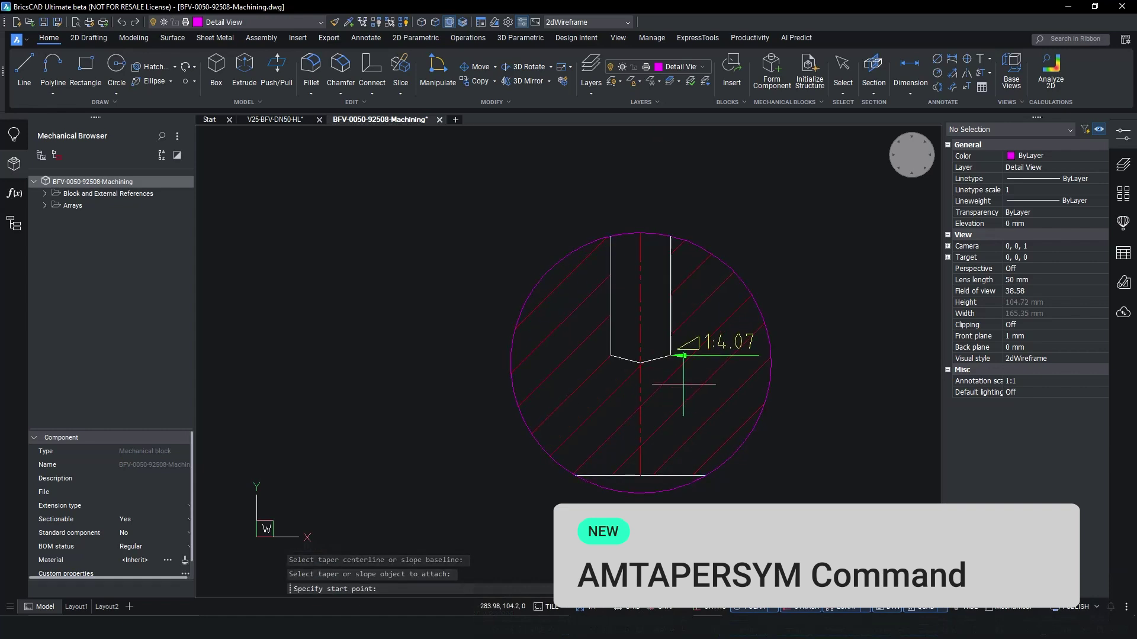
pyautogui.click(661, 360)
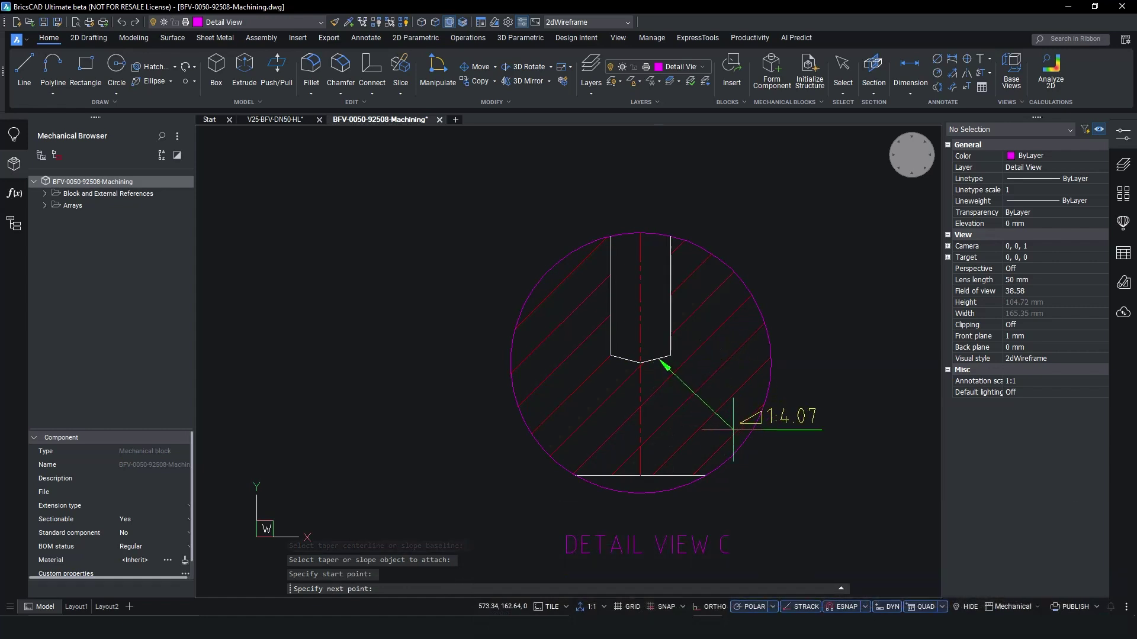
pyautogui.click(782, 444)
pyautogui.press('Return')
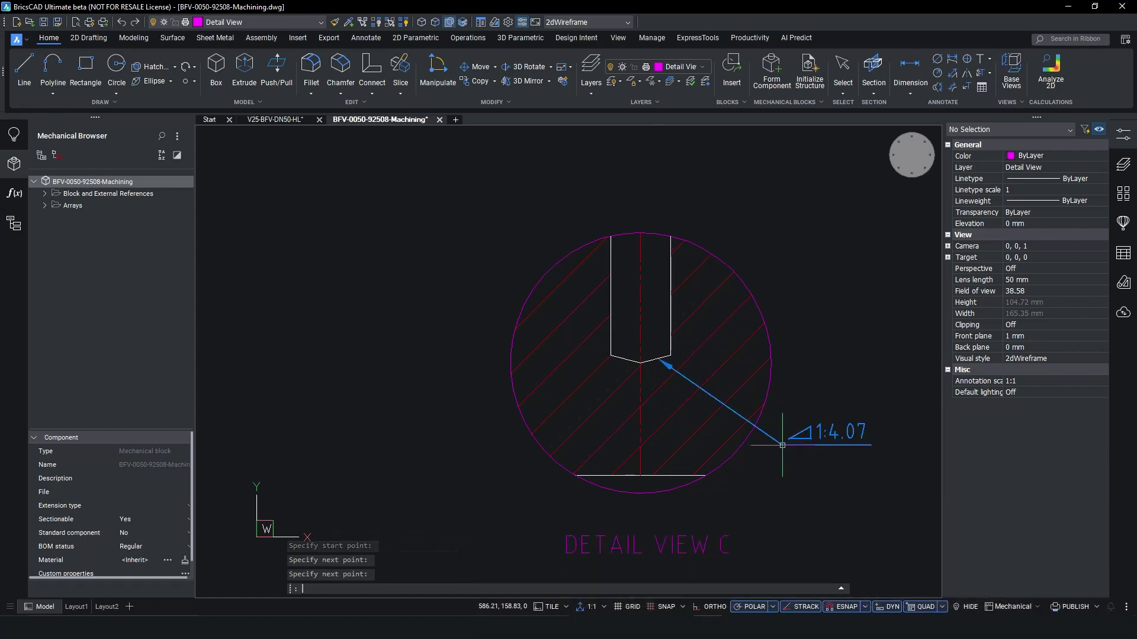
# Set the slope symbol's scale to 2 in Properties
pyautogui.click(809, 429)
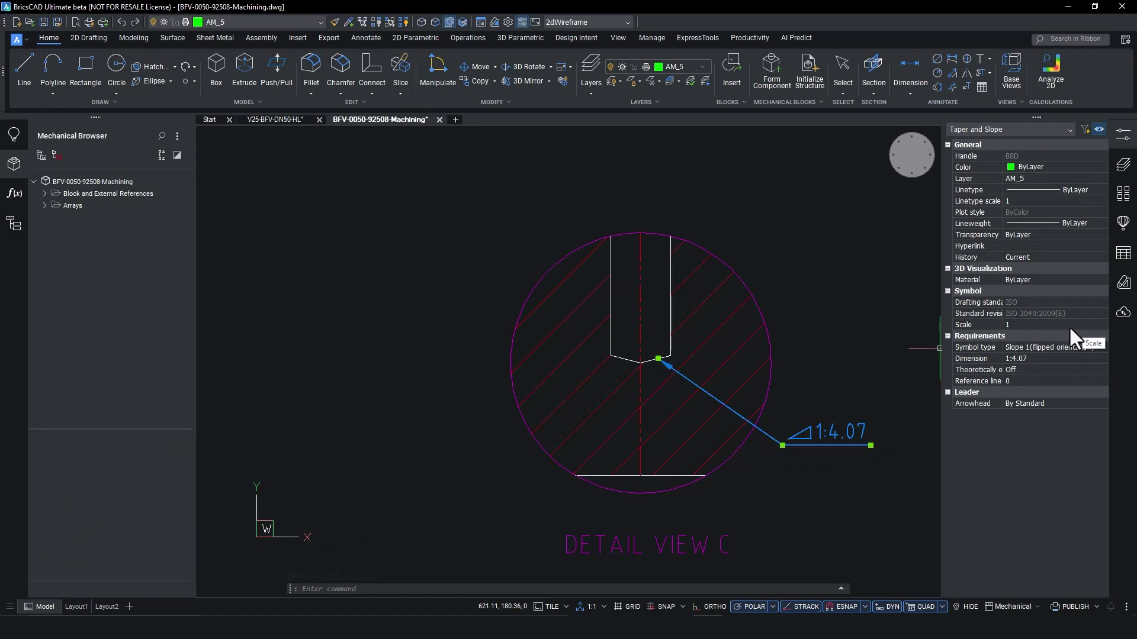
pyautogui.click(1024, 327)
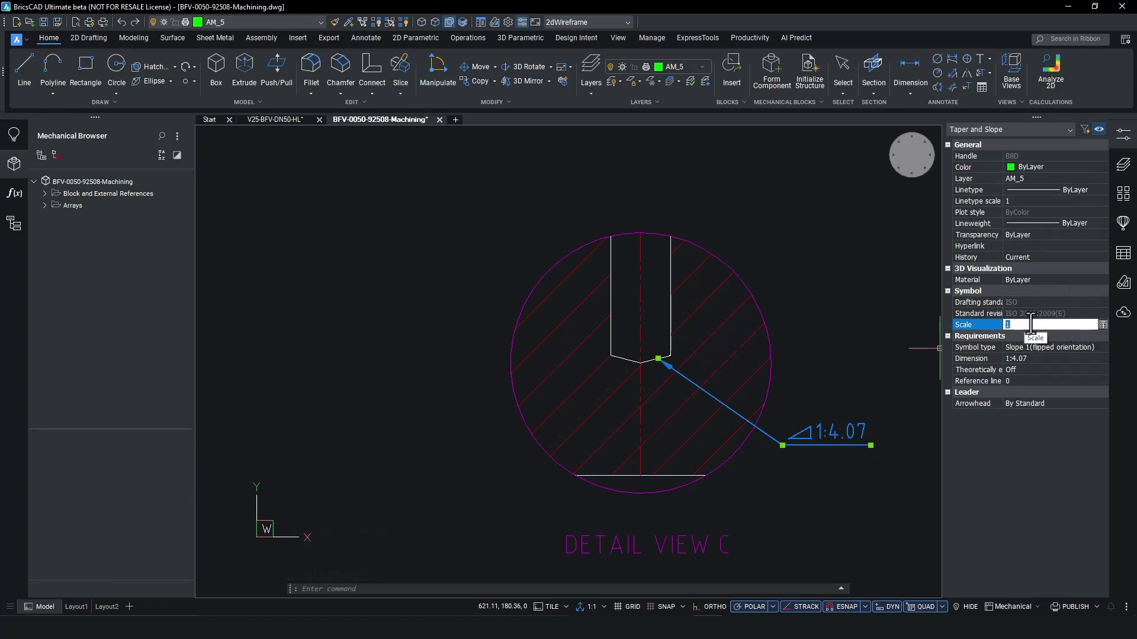
pyautogui.press('Return')
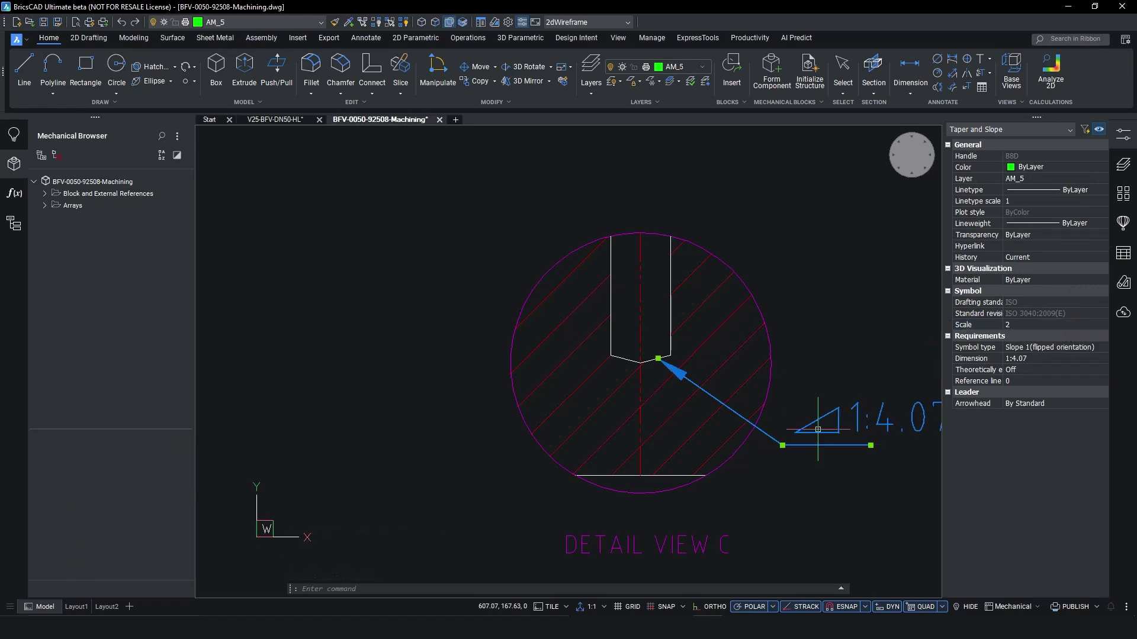
pyautogui.scroll(-2, 731, 465)
pyautogui.press('Return')
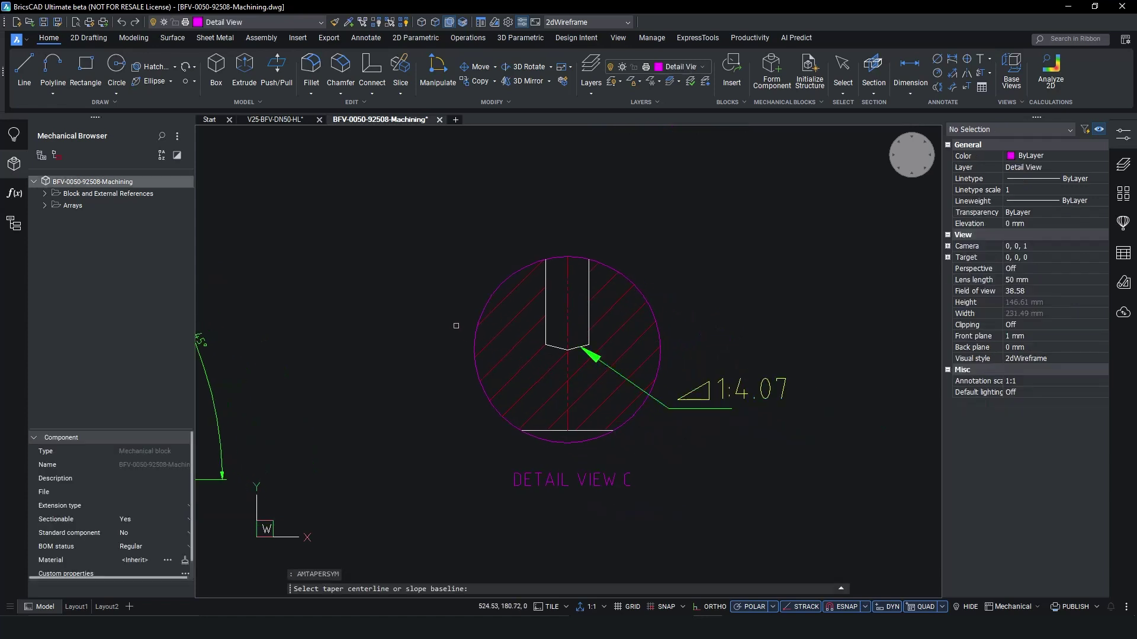
pyautogui.middleClick(399, 254)
pyautogui.middleClick(399, 254)
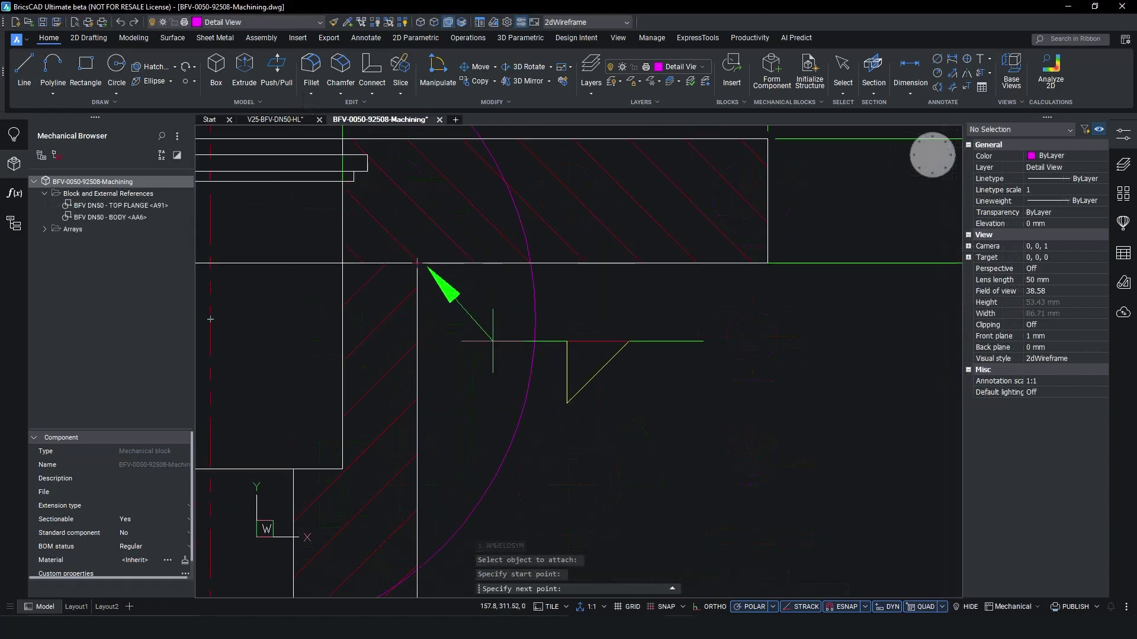
# Place the weld symbol leader on the flange joint, marked all around with a convex contour
pyautogui.scroll(2, 492, 341)
pyautogui.scroll(-3, 492, 329)
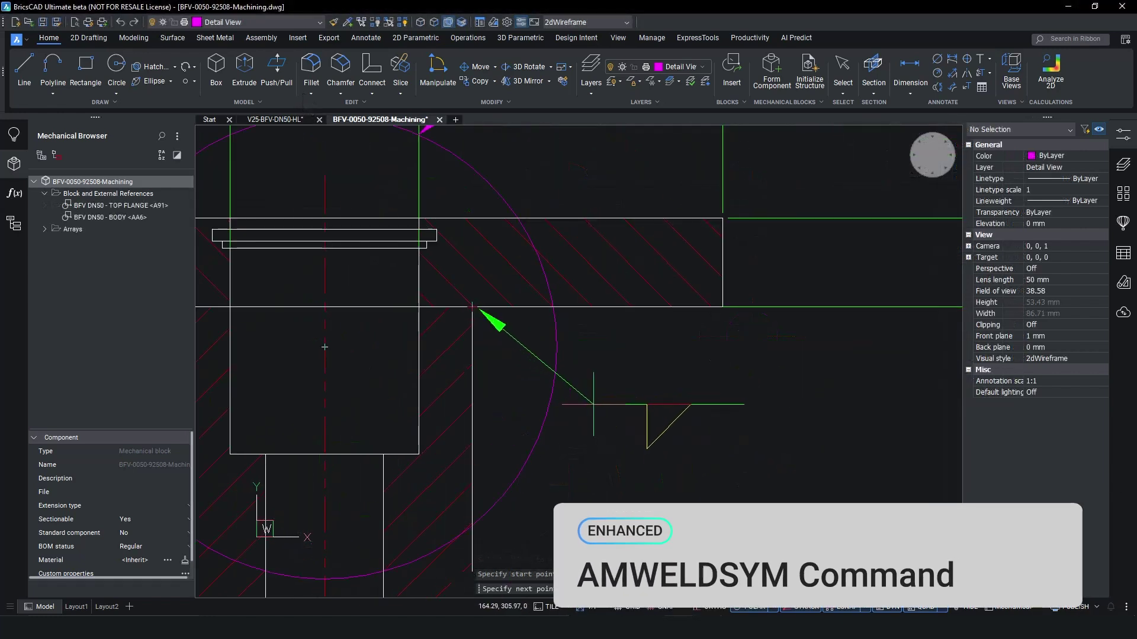
pyautogui.click(593, 404)
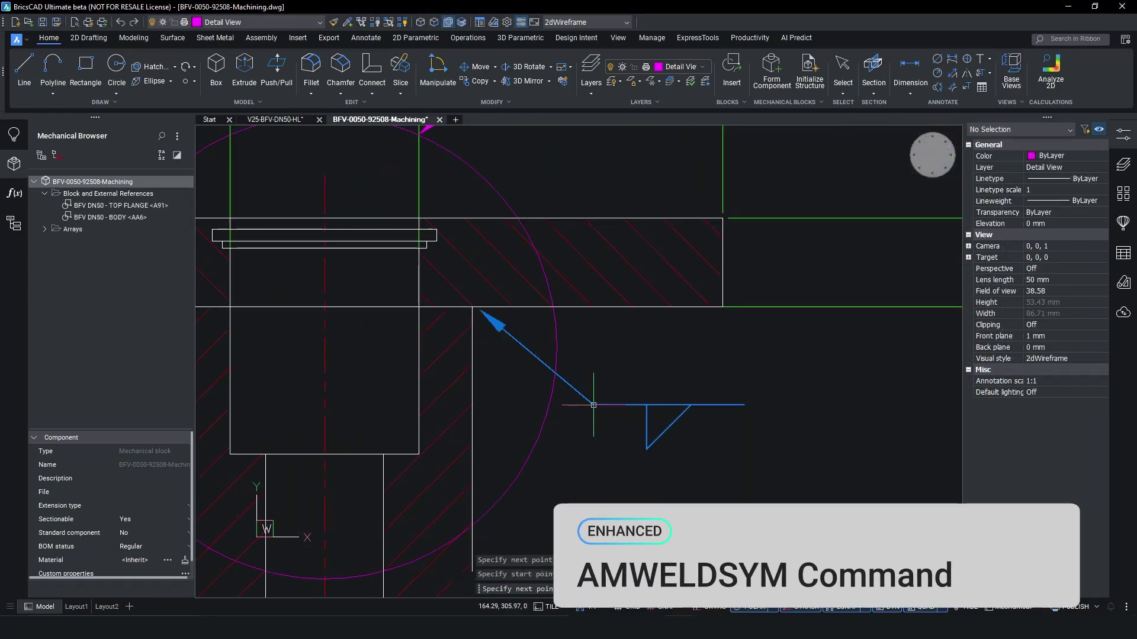
pyautogui.press('Return')
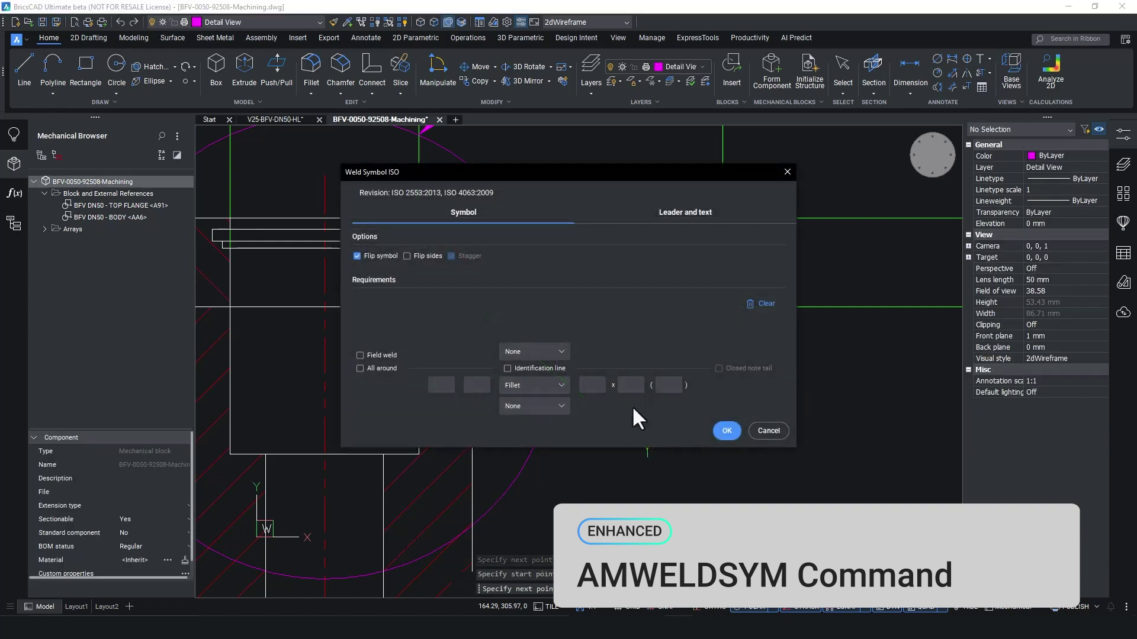
pyautogui.click(360, 368)
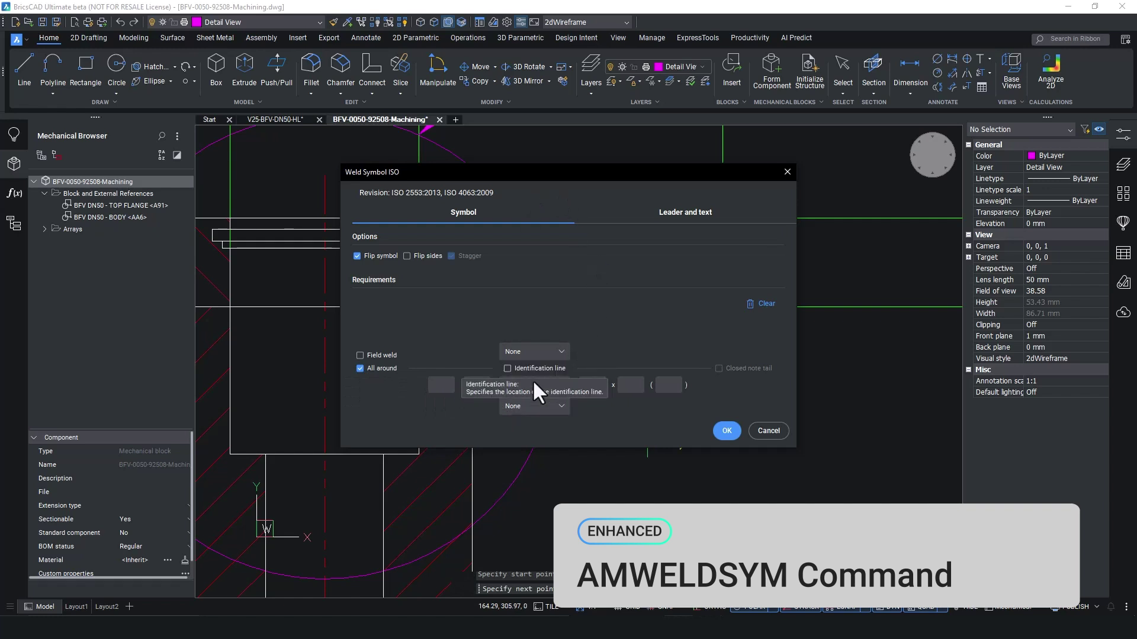
pyautogui.click(531, 407)
pyautogui.click(568, 337)
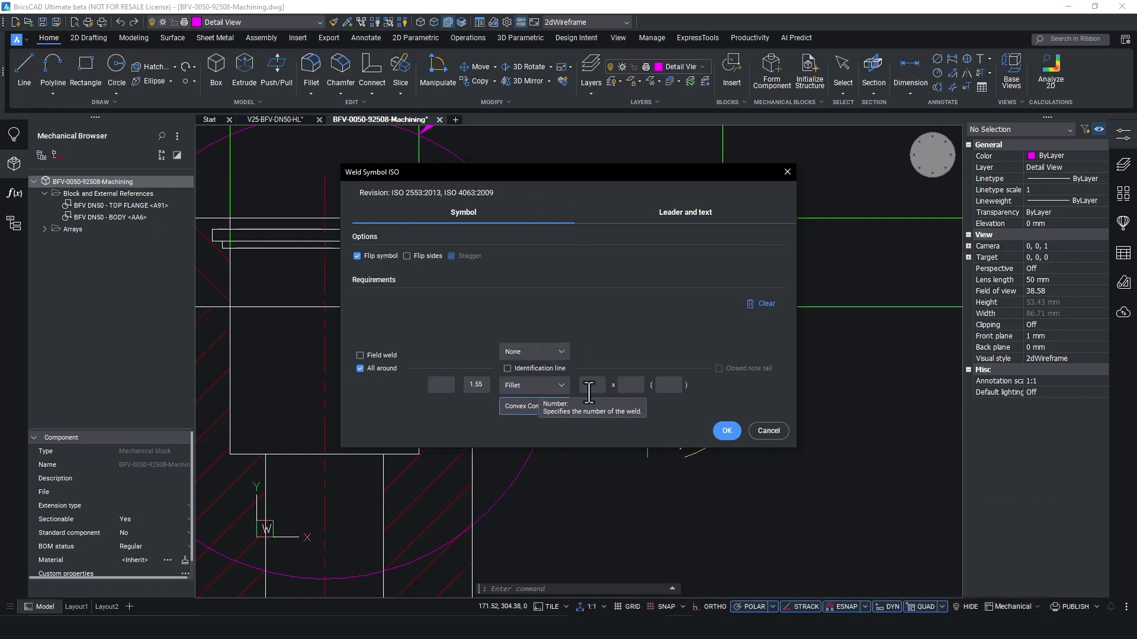
# Enter the weld values 1 × 105 (0)
pyautogui.click(589, 385)
pyautogui.write('1')
pyautogui.press('Tab')
pyautogui.write('105')
pyautogui.press('Tab')
pyautogui.write('0')
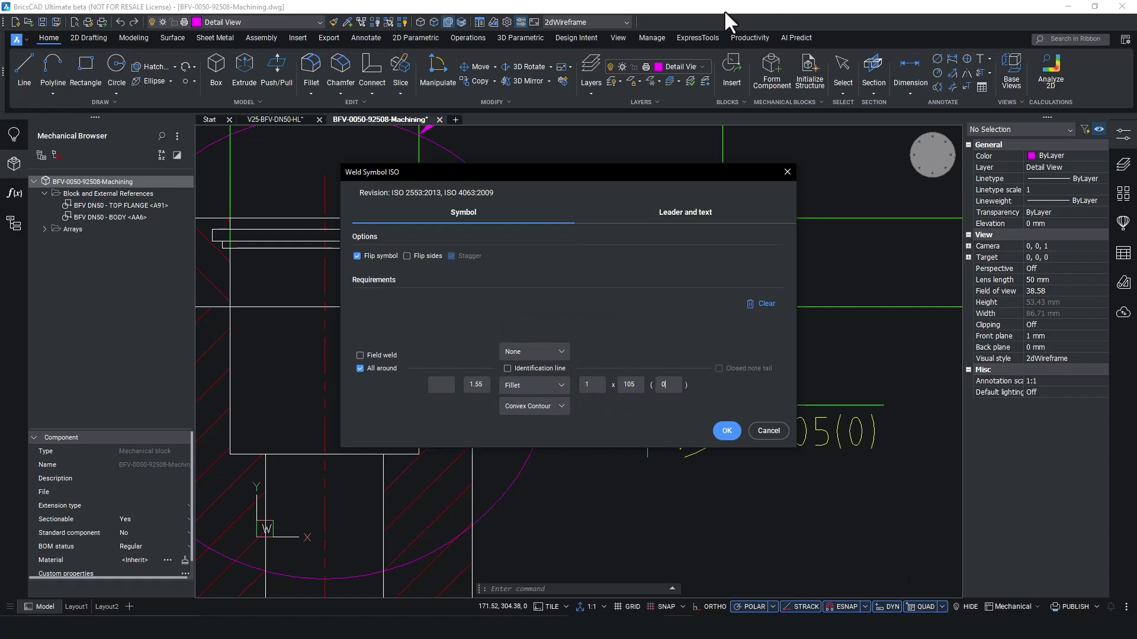
# Keep the arrowhead By Standard and place the 1.55 fillet weld symbol
pyautogui.click(687, 215)
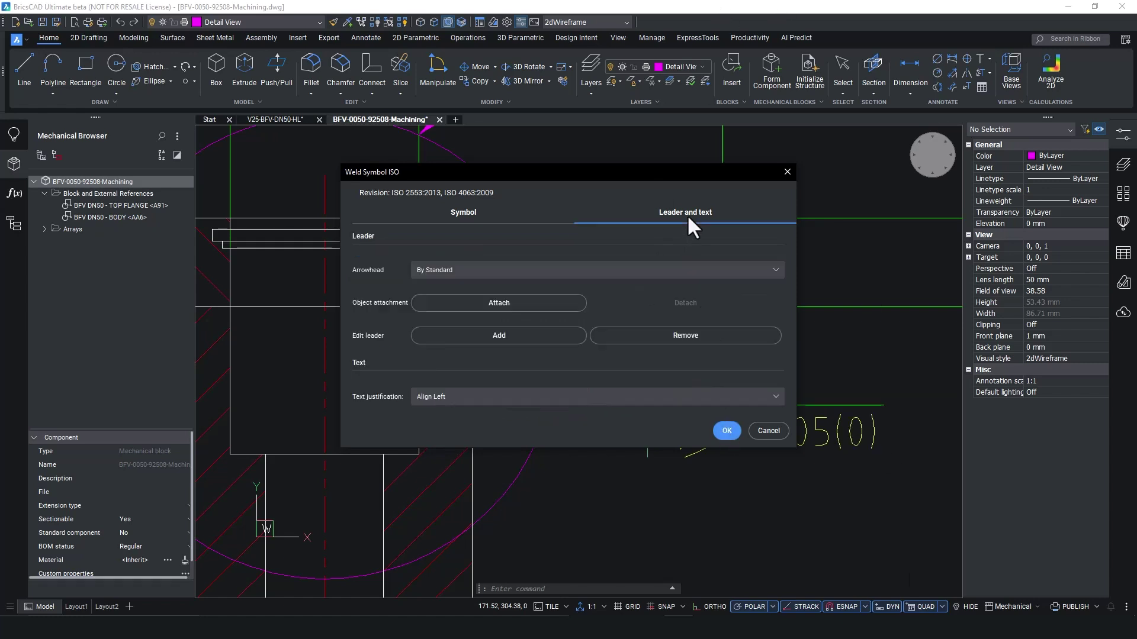
pyautogui.click(537, 271)
pyautogui.scroll(5, 545, 334)
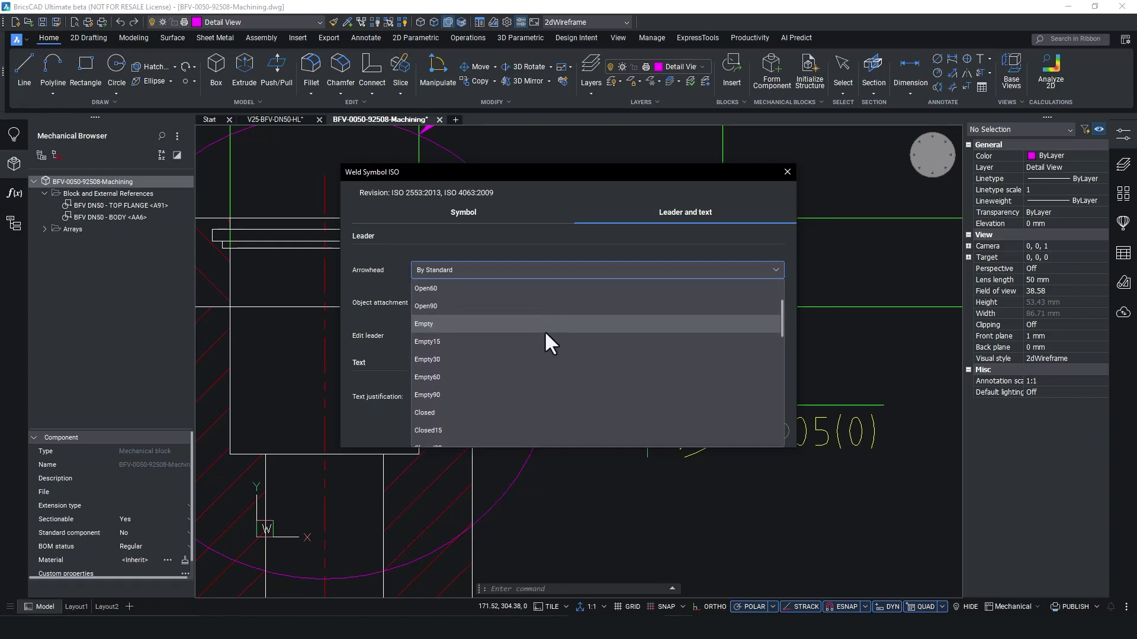
pyautogui.click(528, 273)
pyautogui.click(491, 215)
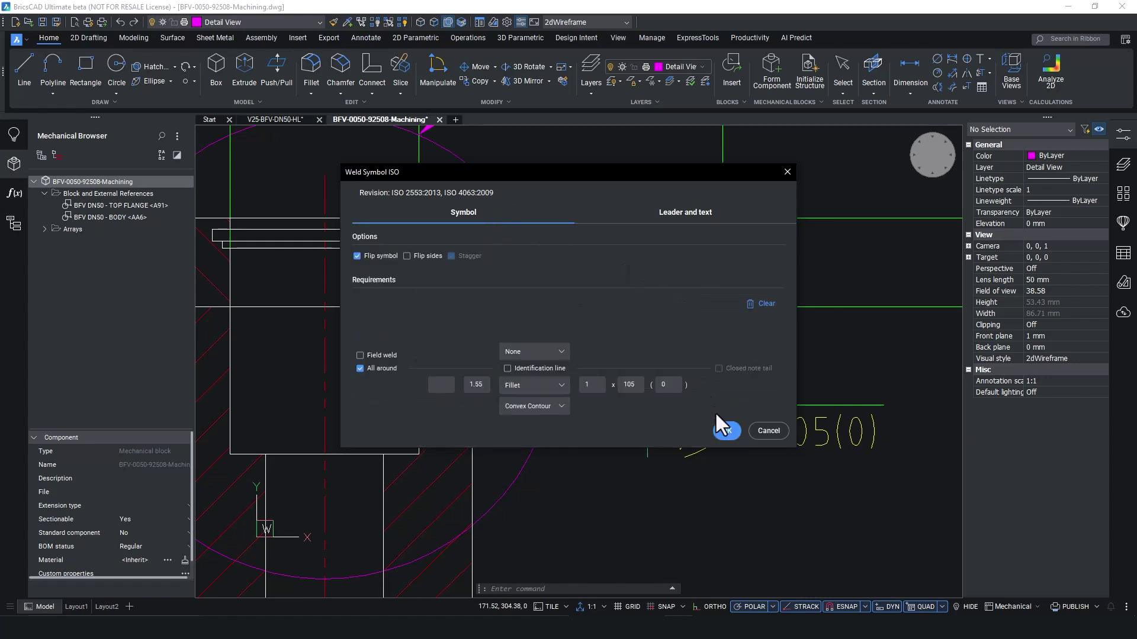
pyautogui.click(726, 431)
pyautogui.scroll(-2, 721, 428)
# Rescale the Detail View A annotations to scale 2 with 8 minimum hatch lines
pyautogui.moveTo(721, 429); pyautogui.dragTo(588, 387, button='middle')
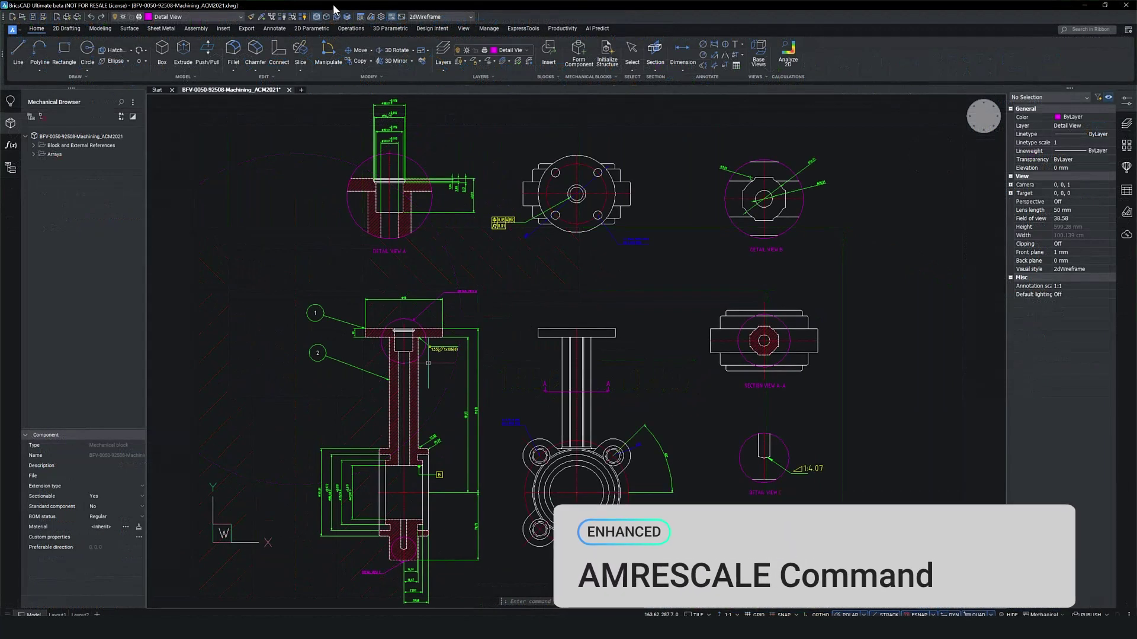
pyautogui.scroll(5, 320, 220)
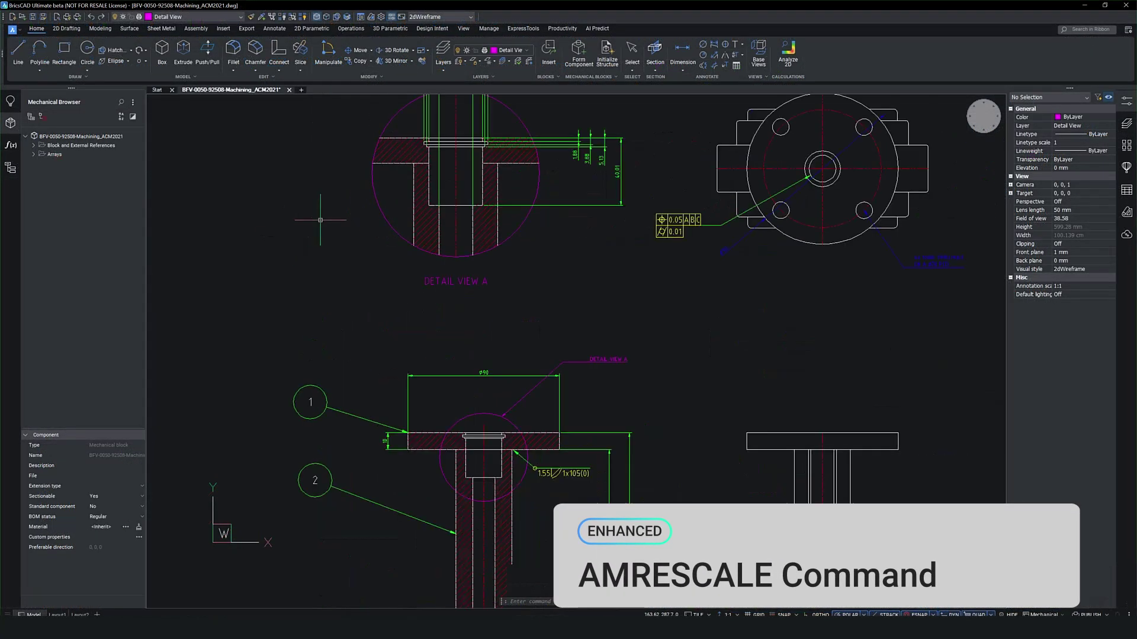
pyautogui.scroll(-2, 734, 419)
pyautogui.moveTo(702, 371); pyautogui.dragTo(632, 379, button='middle')
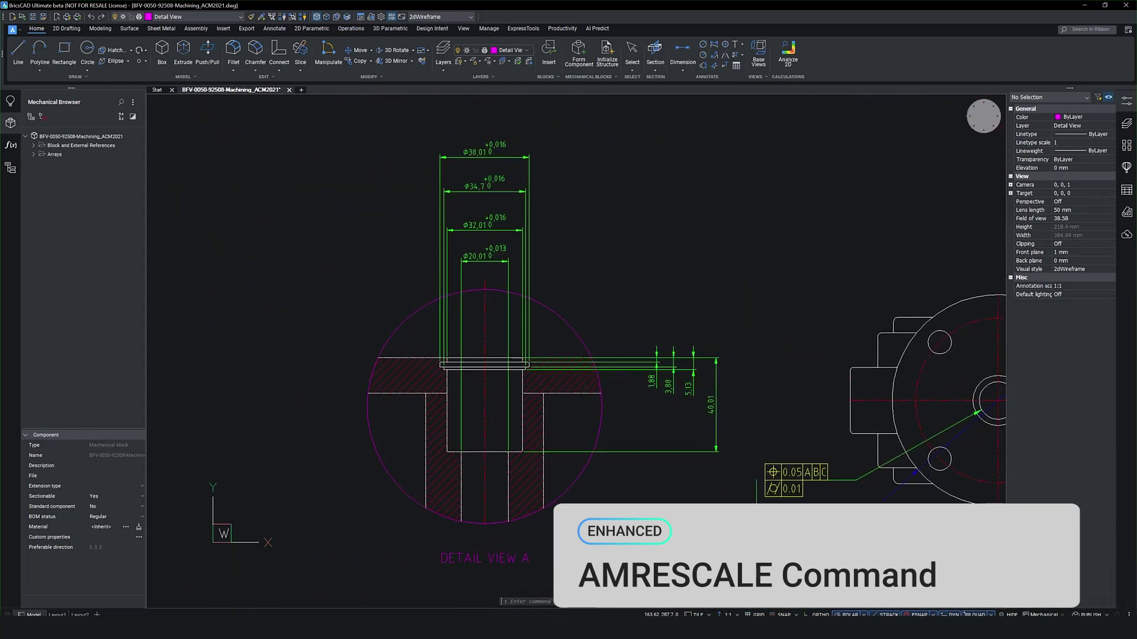
pyautogui.write('AMRESCALE')
pyautogui.press('Return')
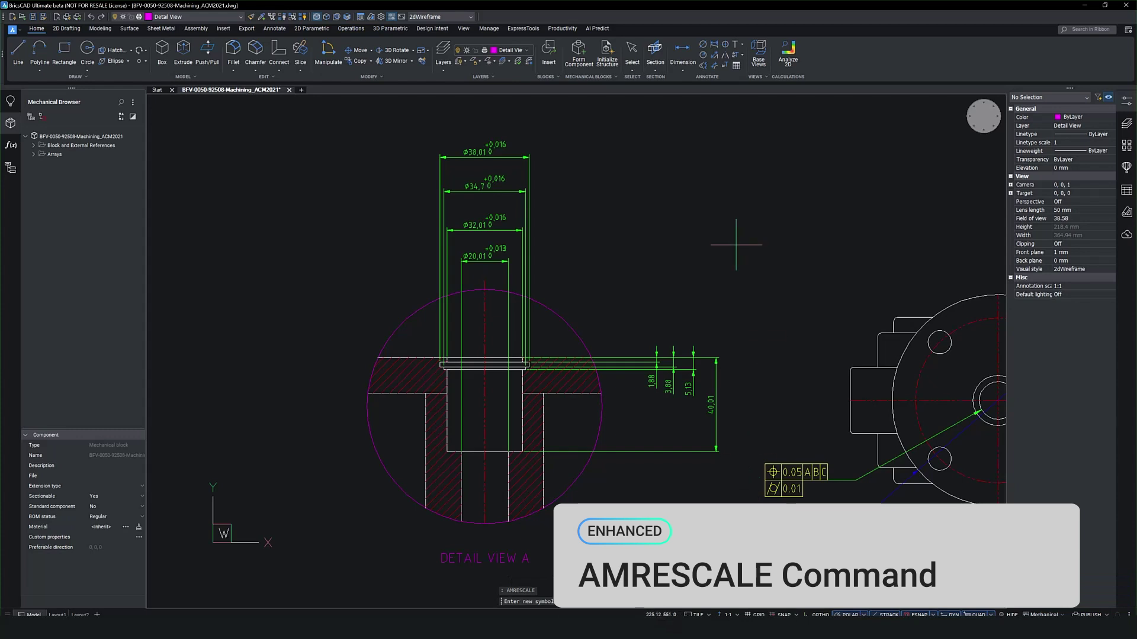
pyautogui.write('2')
pyautogui.press('Return')
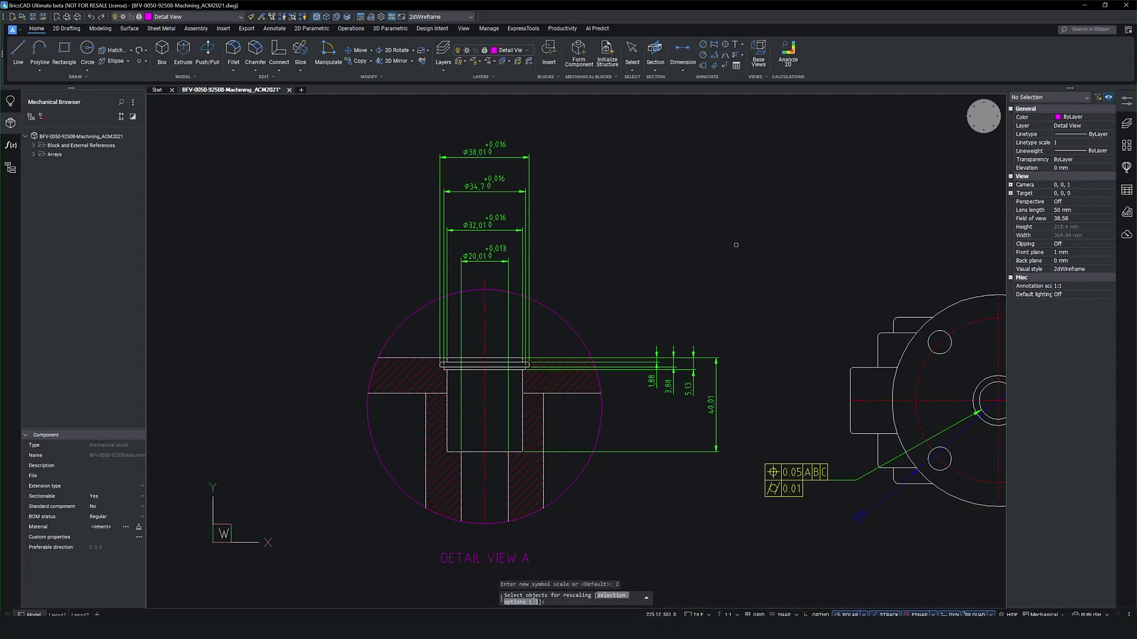
pyautogui.click(741, 117)
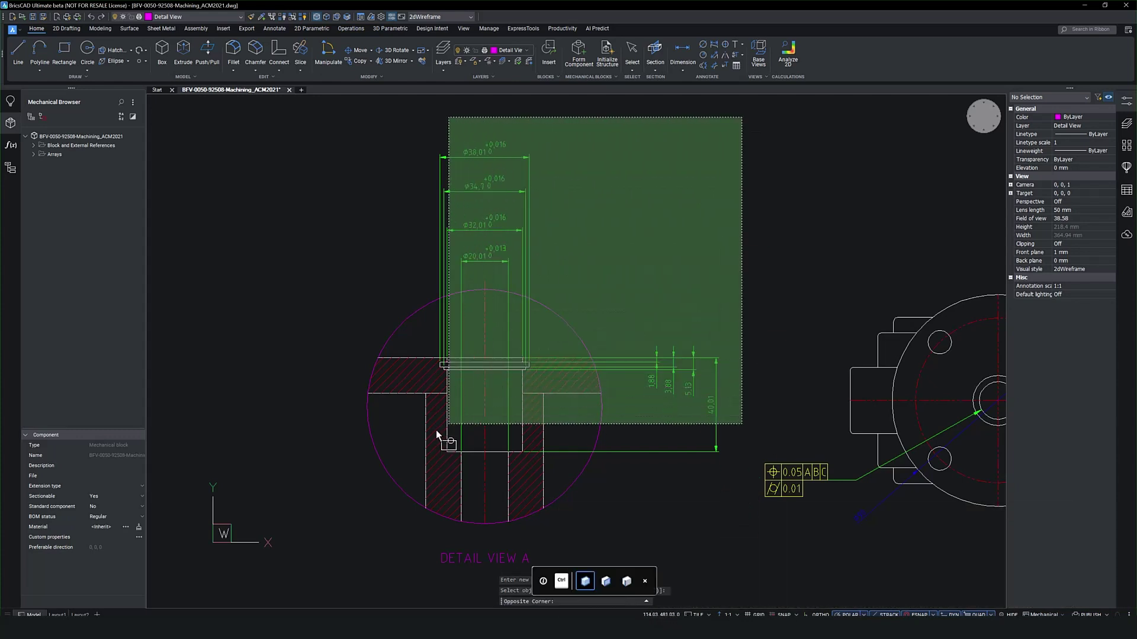
pyautogui.click(343, 495)
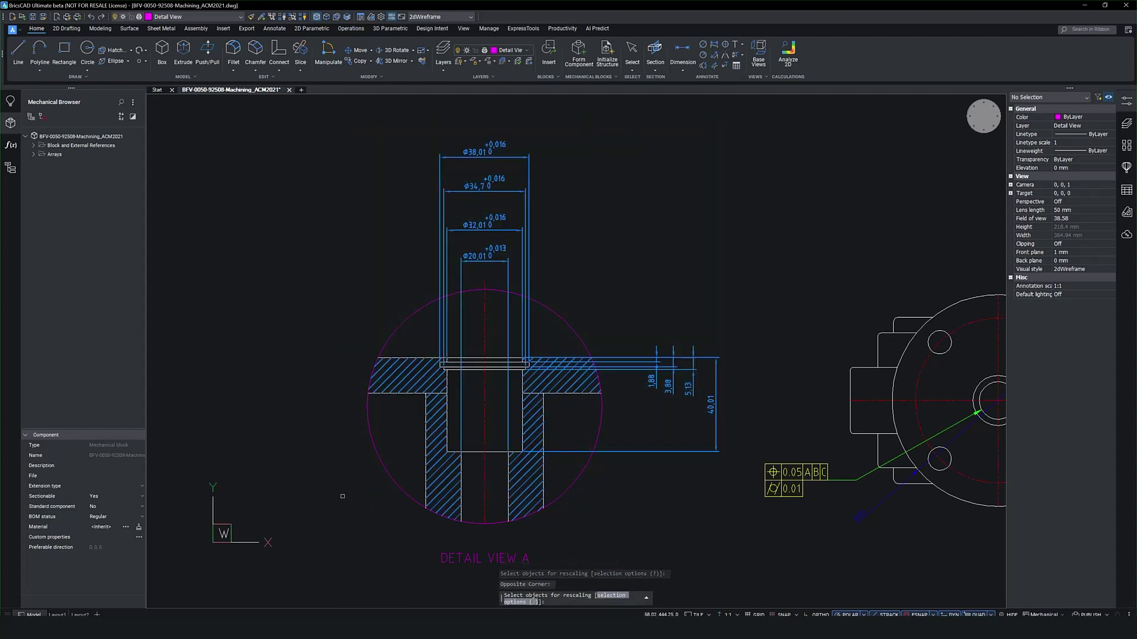
pyautogui.press('Return')
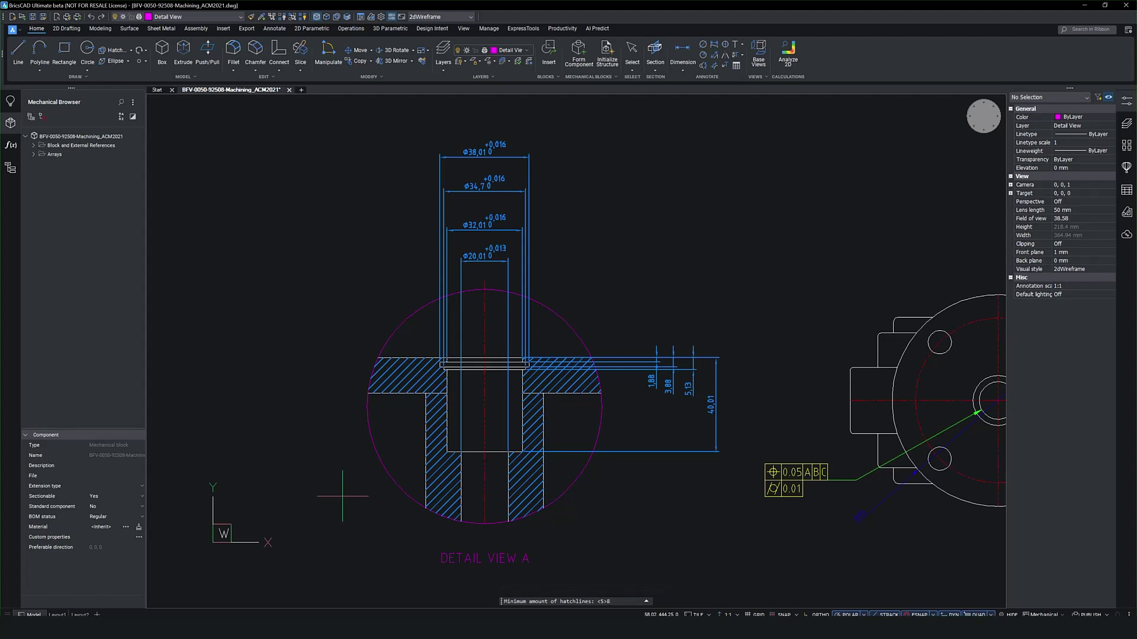
pyautogui.press('Return')
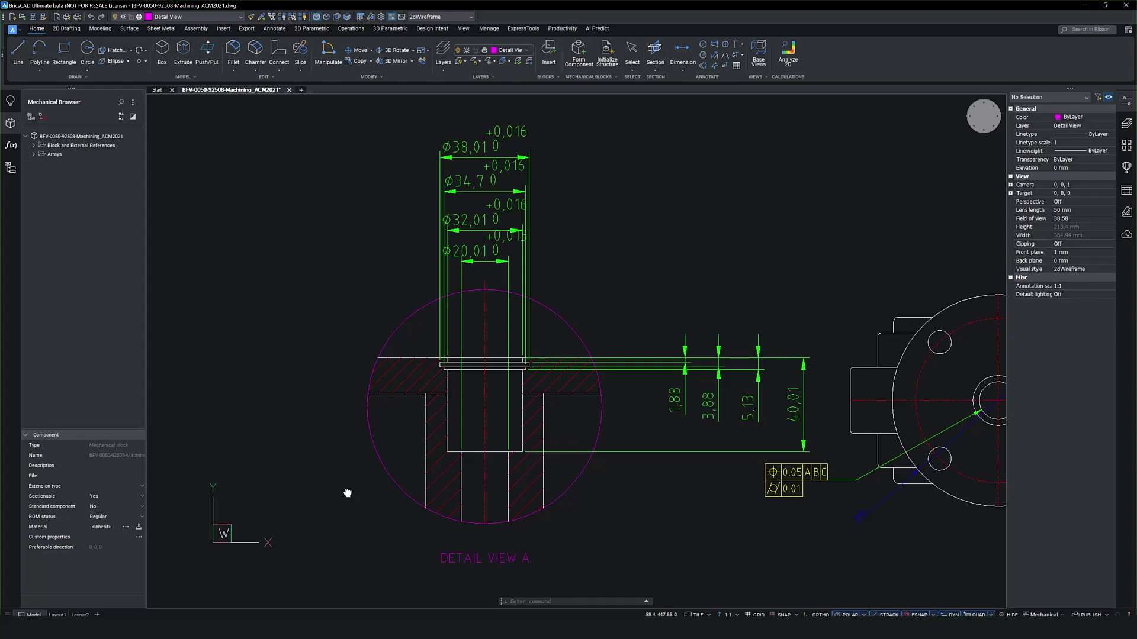
pyautogui.middleClick(343, 489)
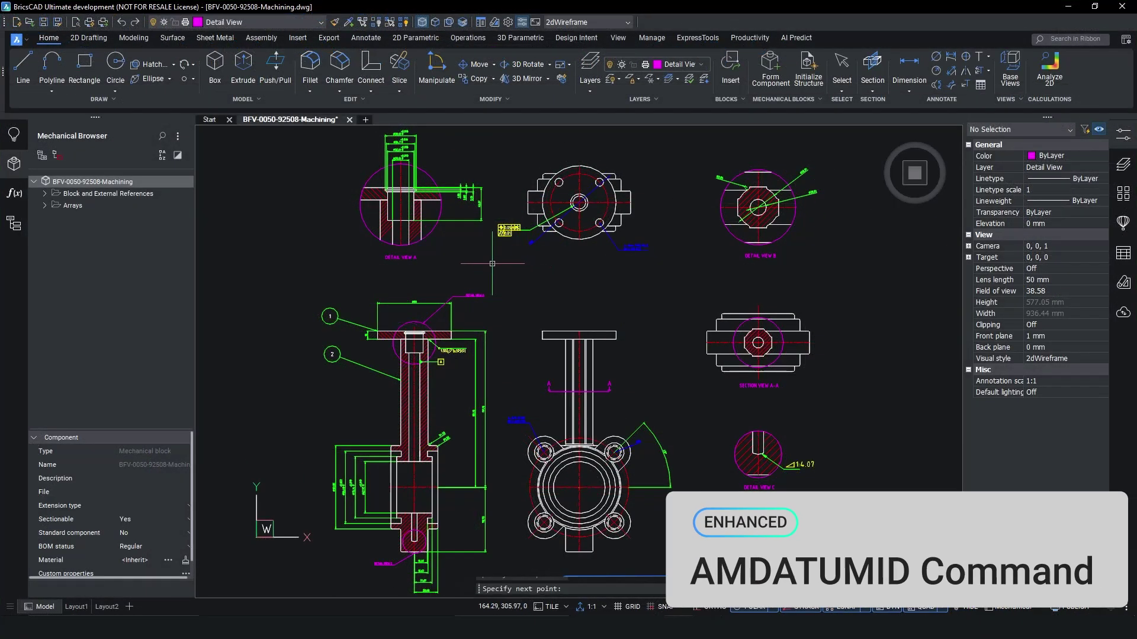
# Attach datum identifier B to the shaft edge in the section view, label to the right
pyautogui.scroll(5, 510, 266)
pyautogui.moveTo(539, 245); pyautogui.dragTo(500, 381, button='middle')
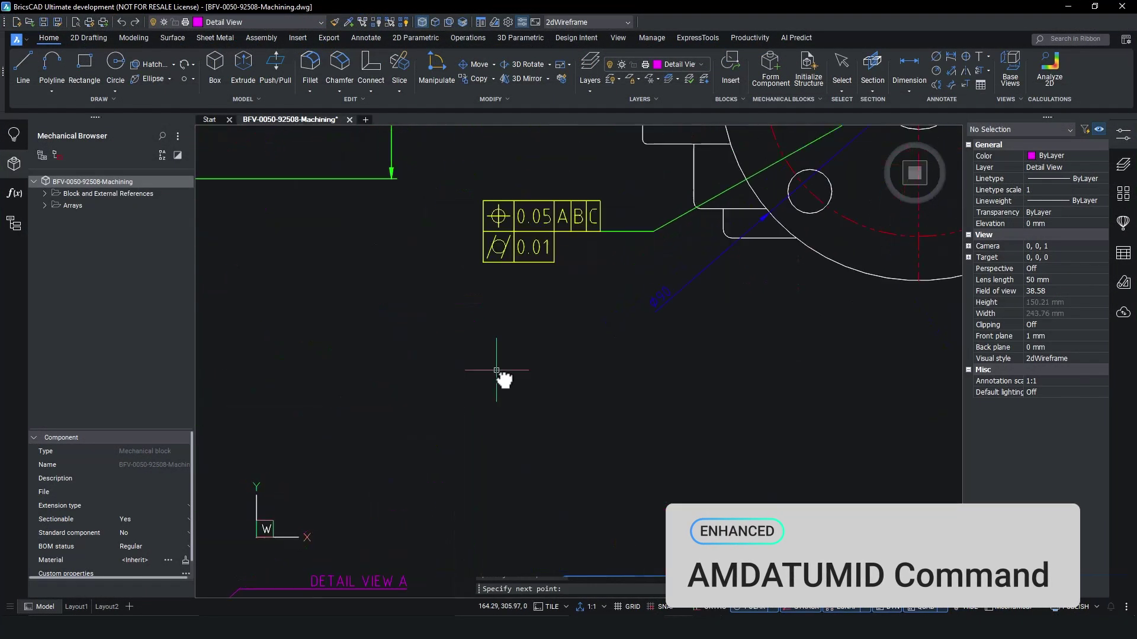
pyautogui.scroll(-5, 510, 260)
pyautogui.scroll(4, 550, 284)
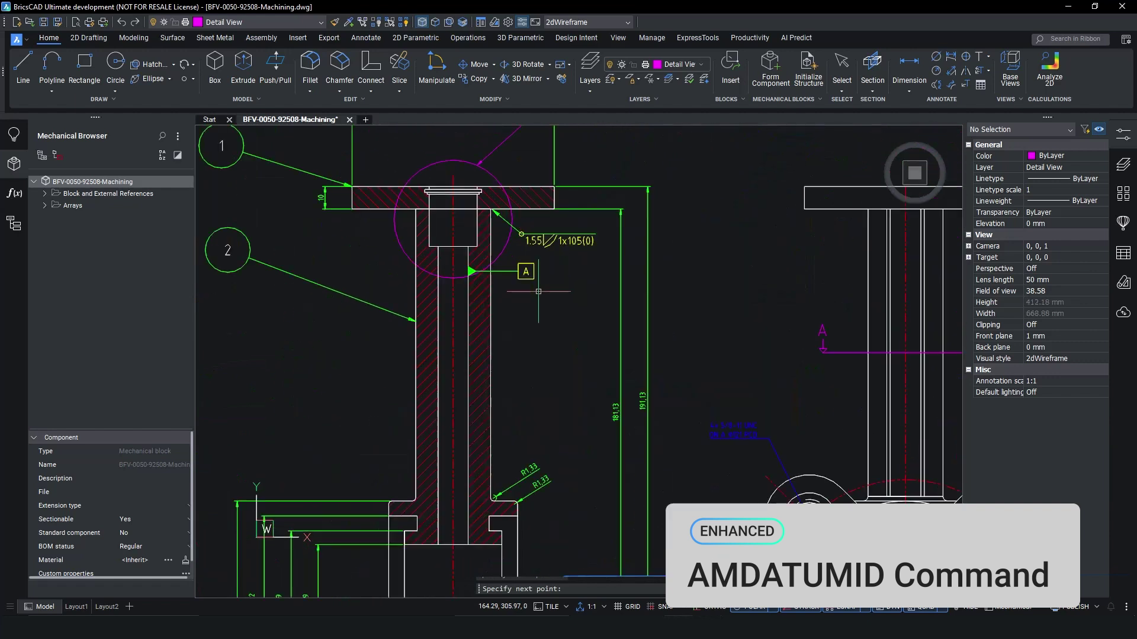
pyautogui.scroll(-3, 568, 350)
pyautogui.moveTo(568, 349)
pyautogui.mouseDown(button='middle')
pyautogui.moveTo(528, 278)
pyautogui.moveTo(497, 277)
pyautogui.mouseUp(button='middle')
pyautogui.write('amdatumid')
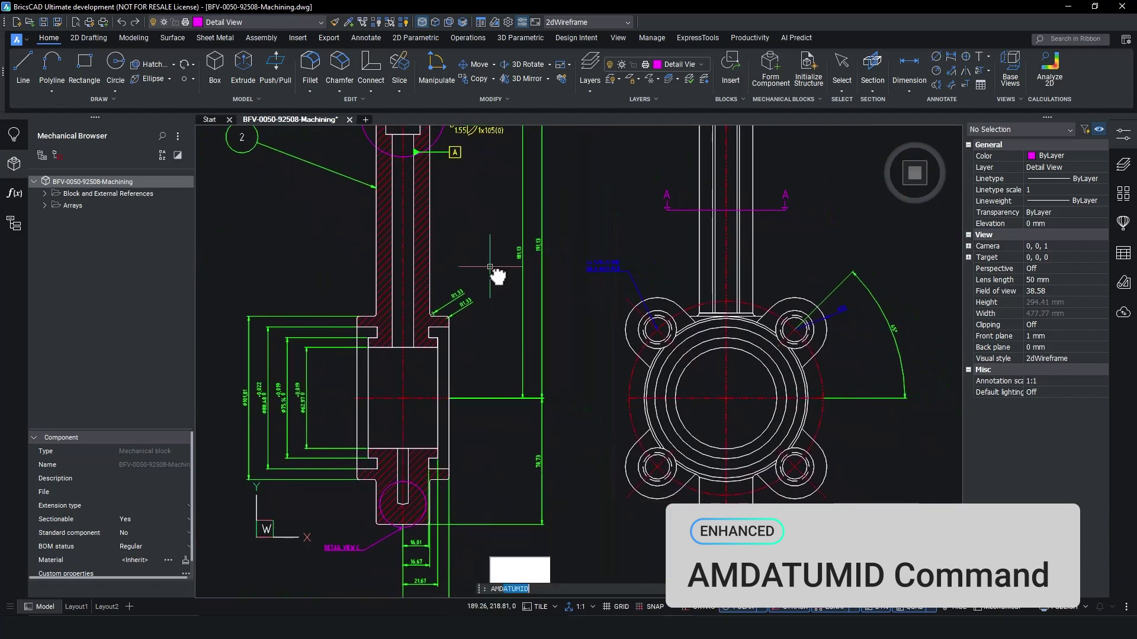
pyautogui.press('Return')
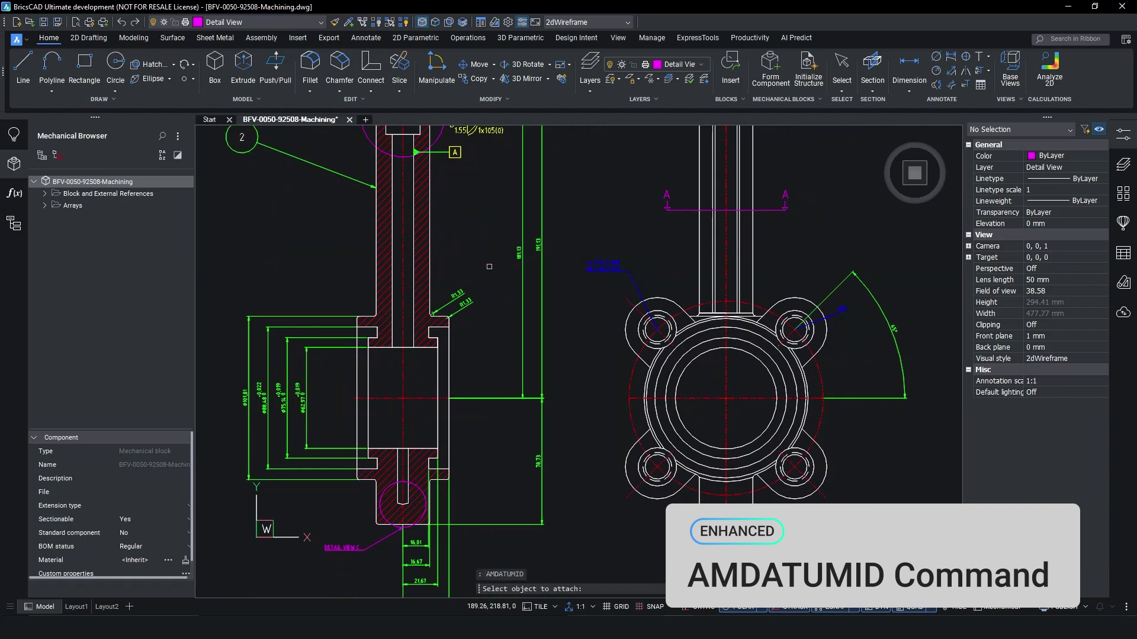
pyautogui.scroll(5, 428, 349)
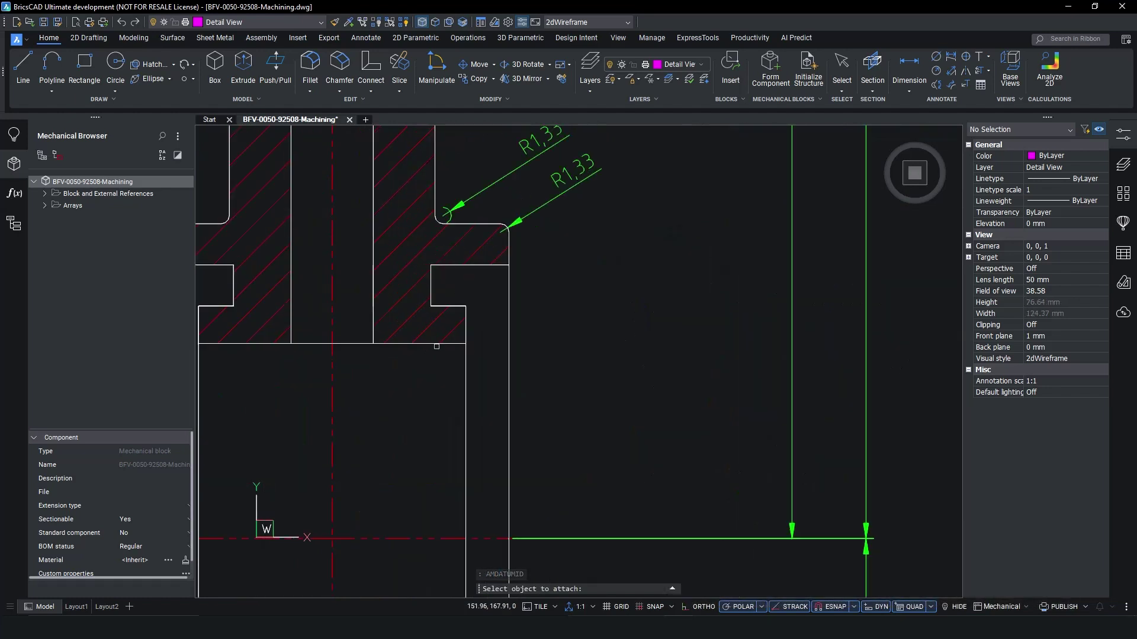
pyautogui.click(443, 342)
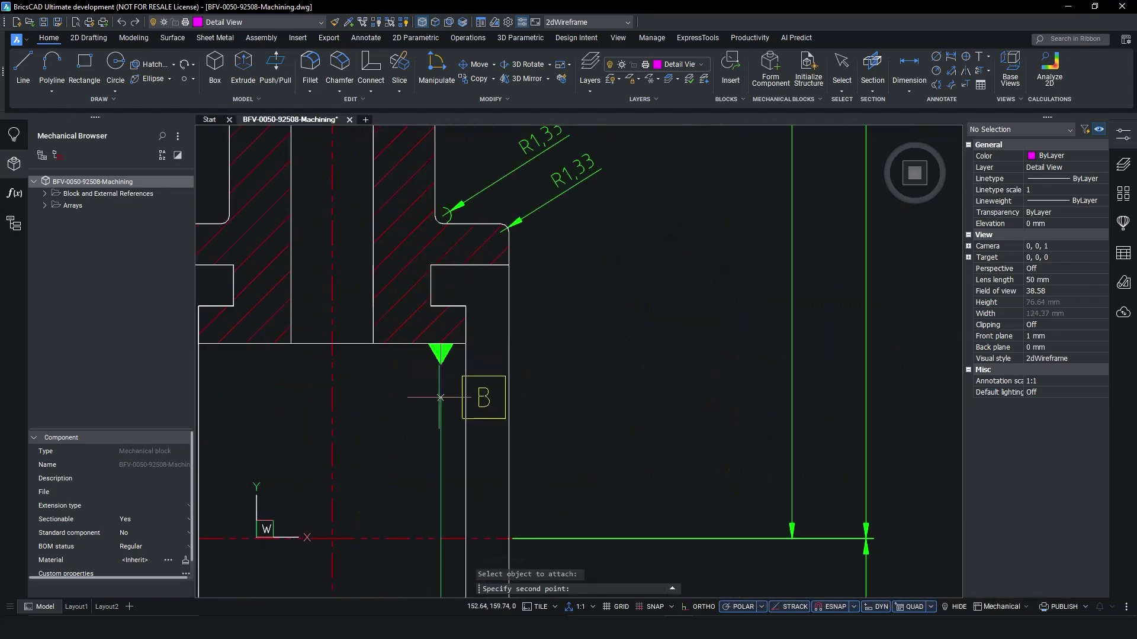
pyautogui.click(439, 411)
pyautogui.click(567, 409)
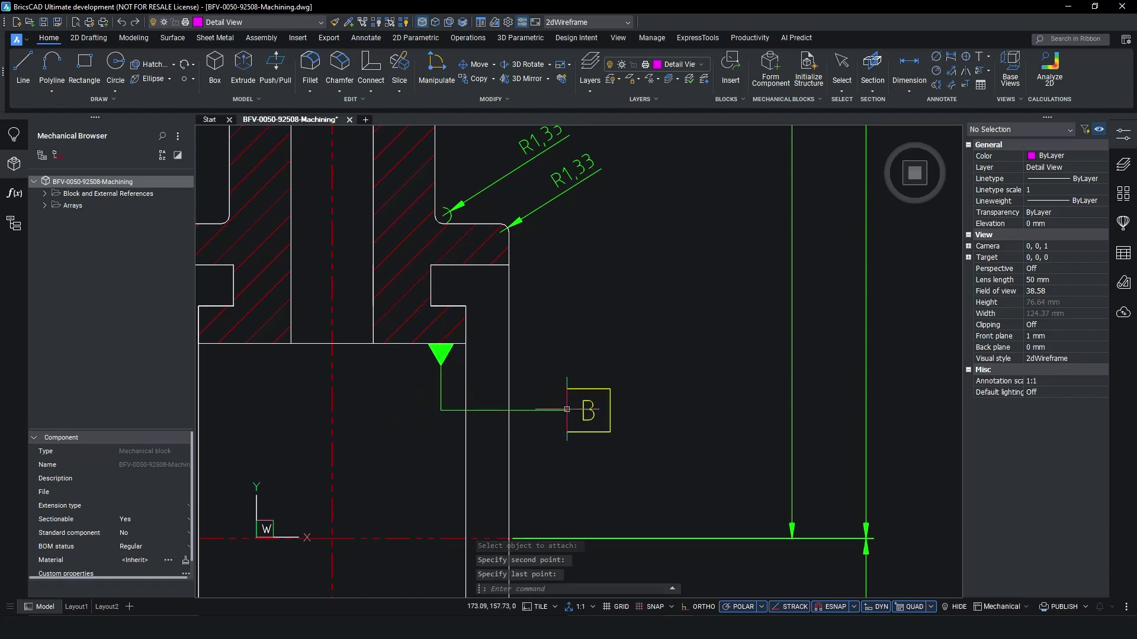
pyautogui.scroll(-2, 567, 409)
pyautogui.scroll(-2, 567, 410)
# Attach datum identifier C to the vertical shaft line and confirm its settings
pyautogui.moveTo(572, 466); pyautogui.dragTo(540, 363, button='middle')
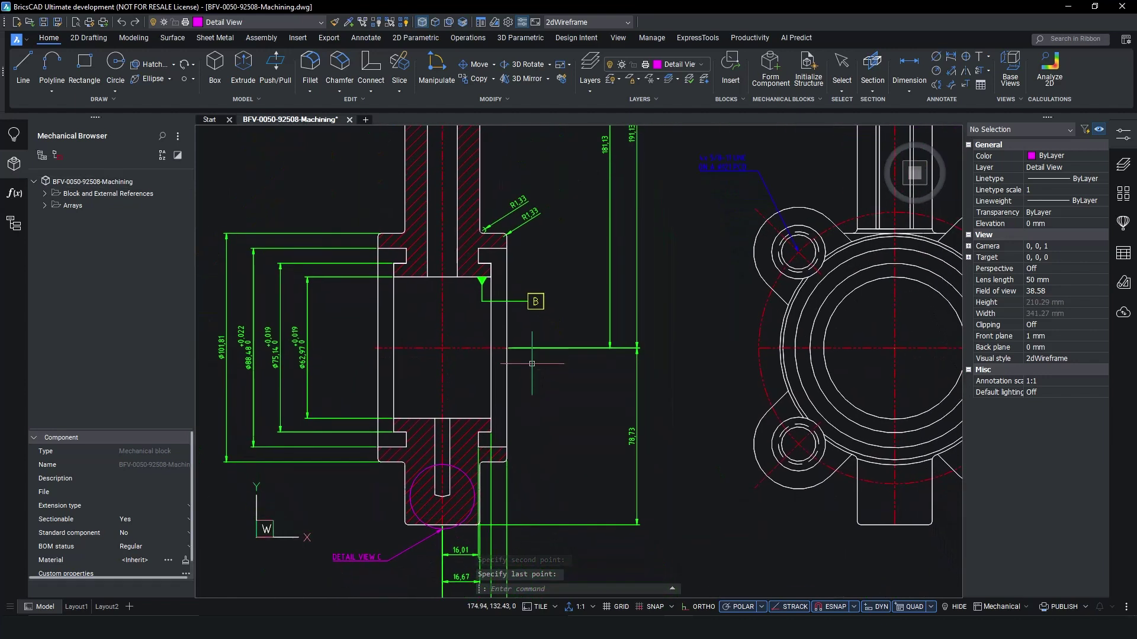
pyautogui.write('AMDATUMID')
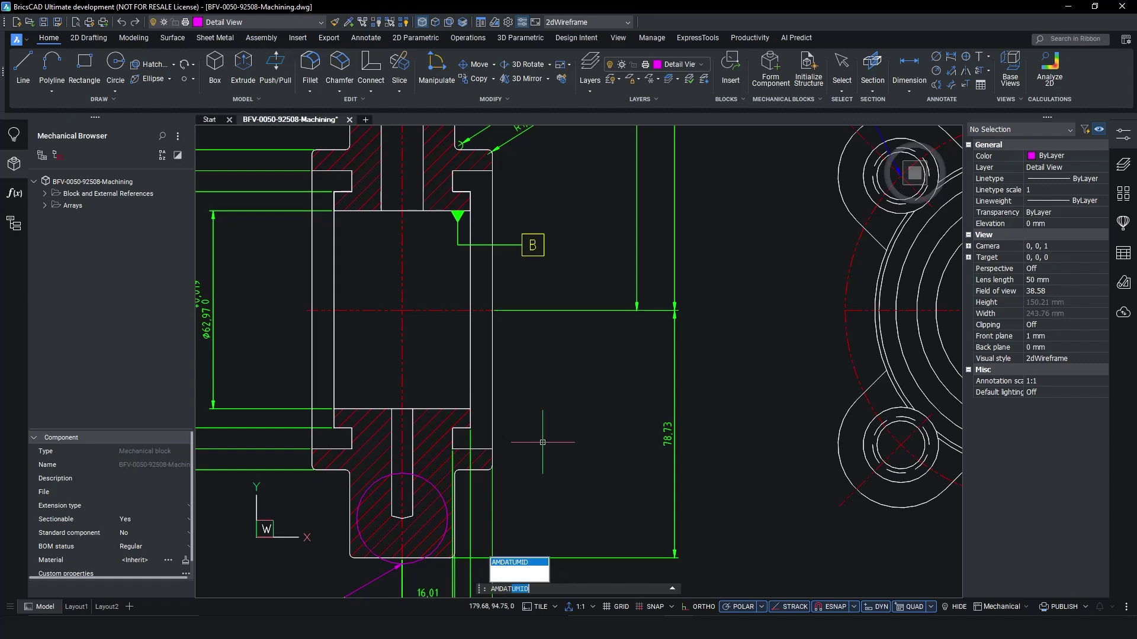
pyautogui.press('Return')
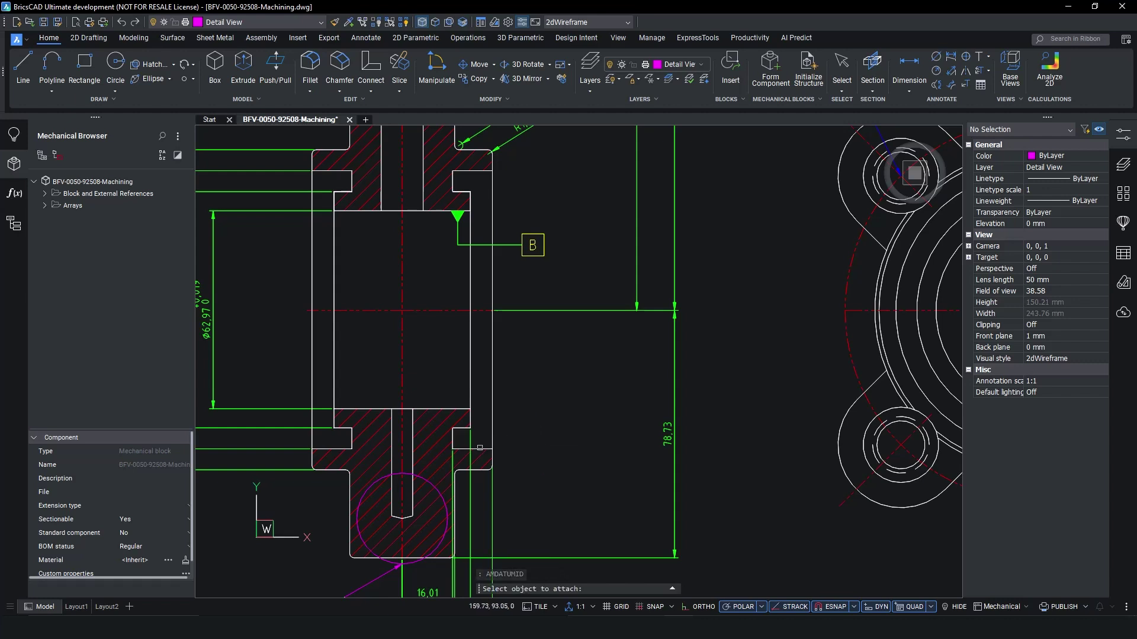
pyautogui.click(480, 443)
pyautogui.click(480, 410)
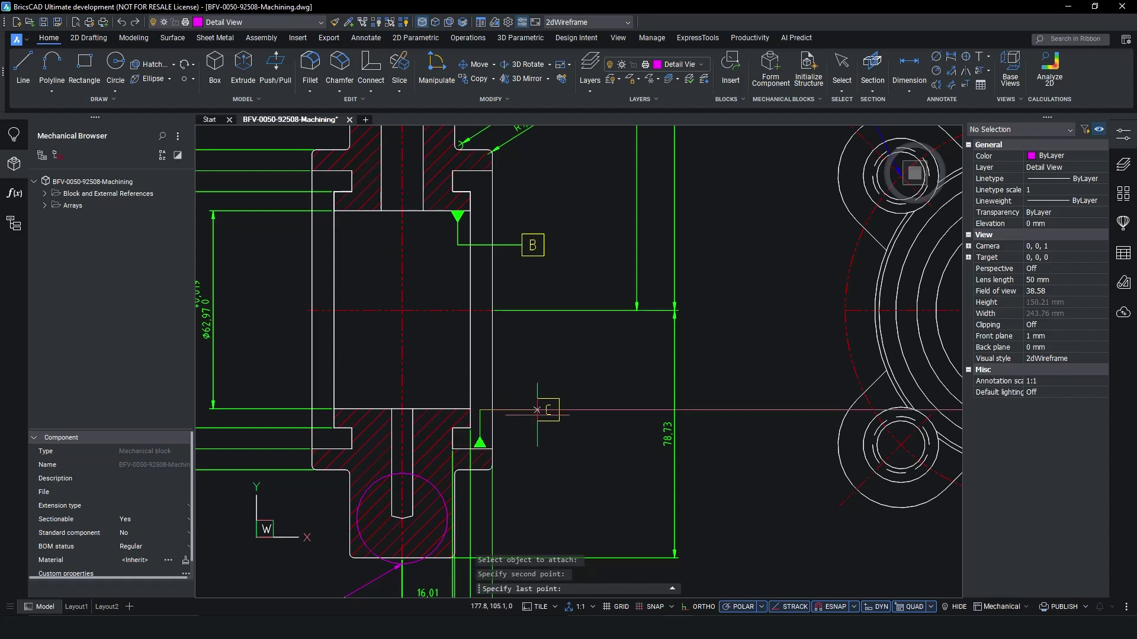
pyautogui.click(525, 417)
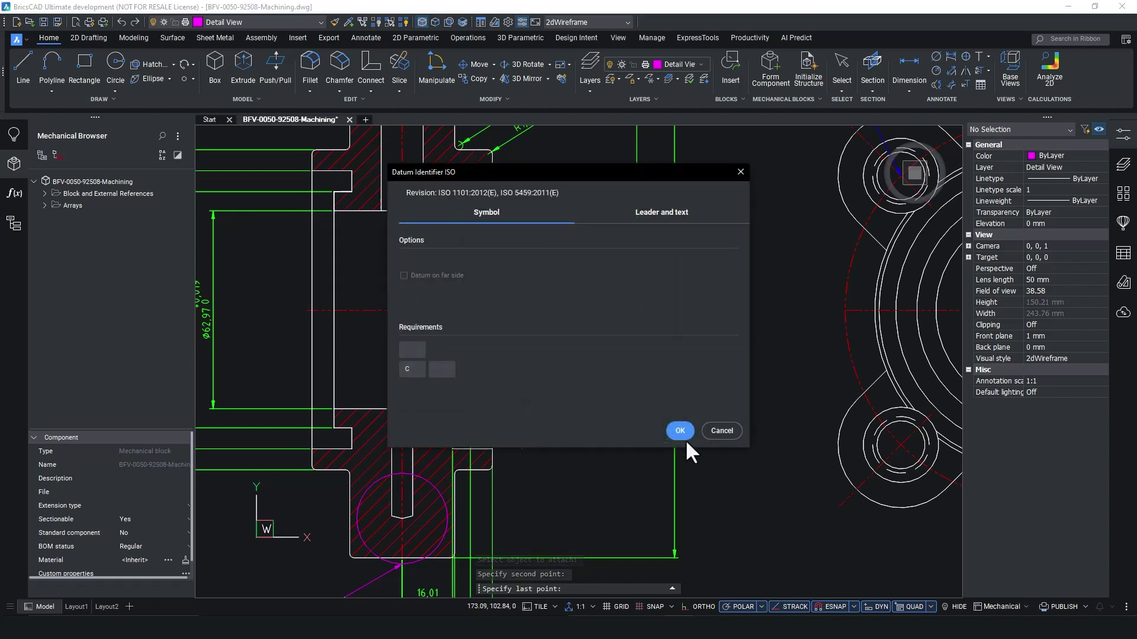
pyautogui.click(610, 226)
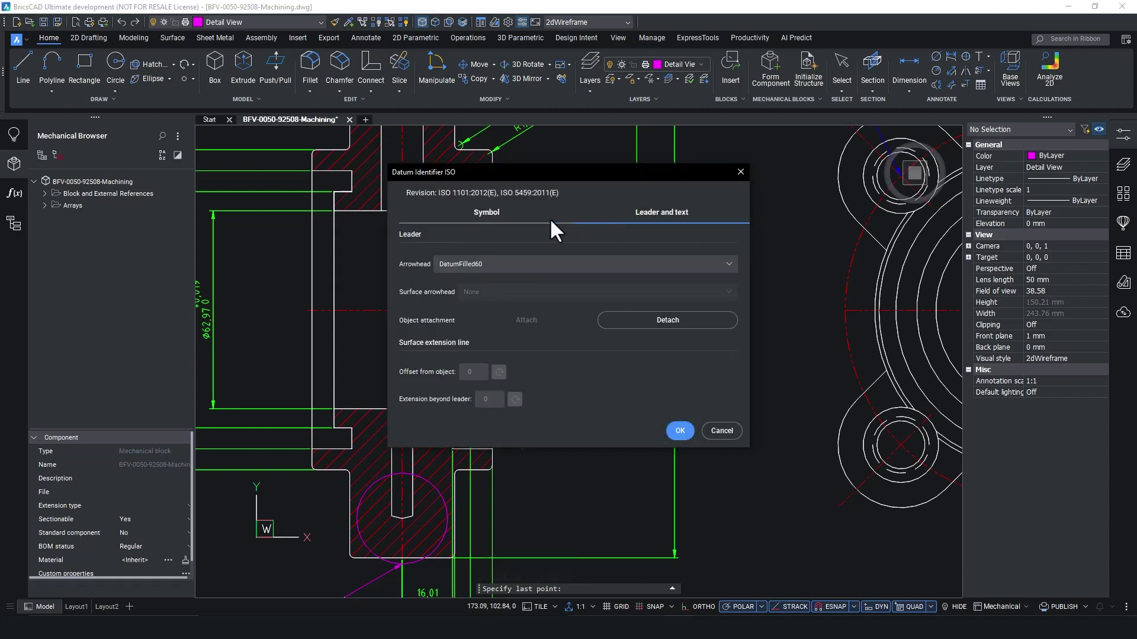
pyautogui.click(494, 212)
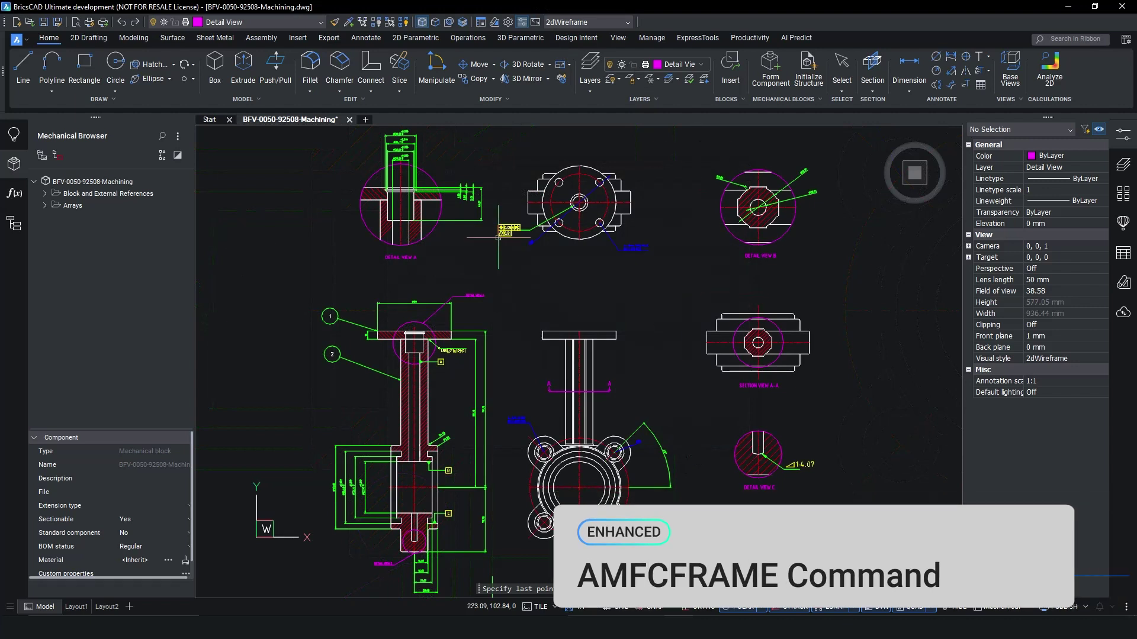
pyautogui.scroll(5, 498, 238)
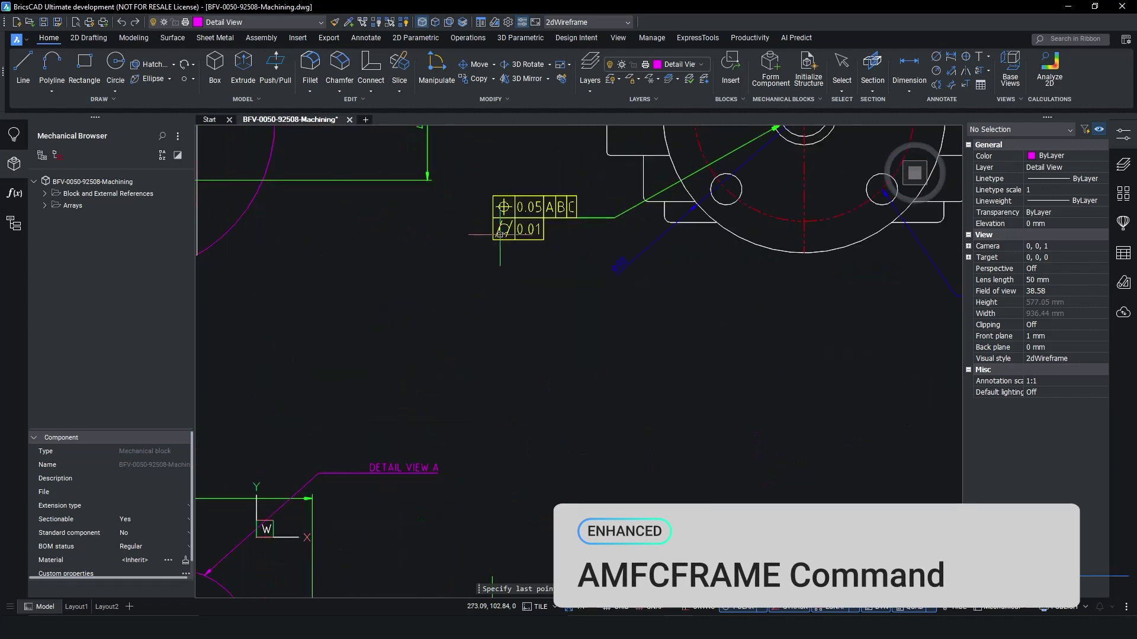
pyautogui.moveTo(533, 248)
pyautogui.mouseDown(button='middle')
pyautogui.moveTo(589, 280)
pyautogui.moveTo(542, 383)
pyautogui.mouseUp(button='middle')
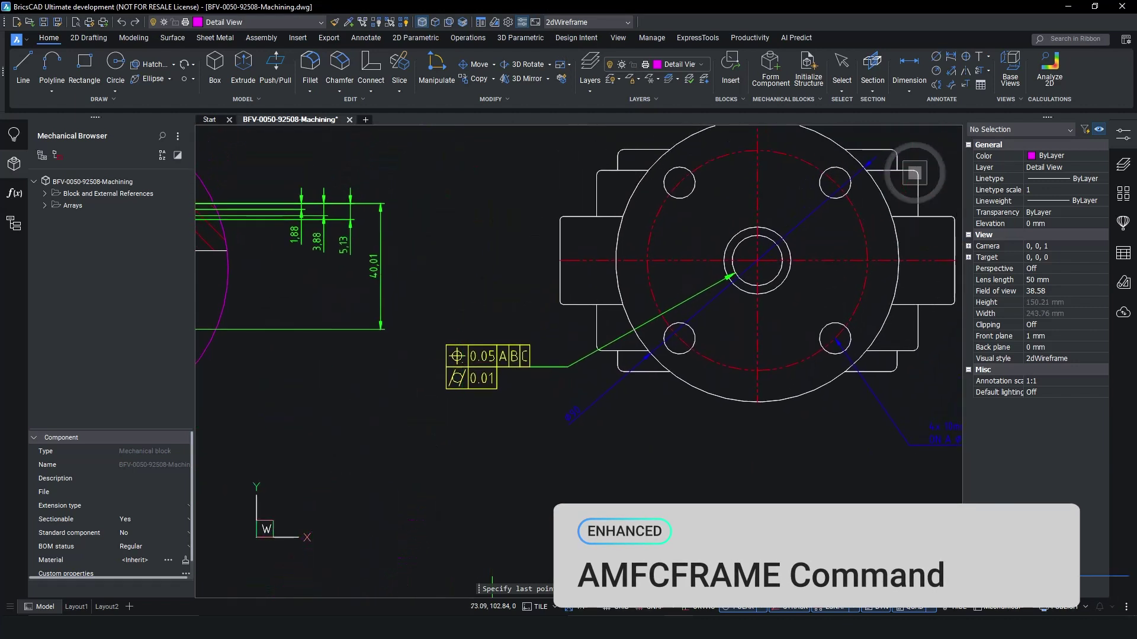
pyautogui.click(459, 358)
pyautogui.doubleClick(457, 355)
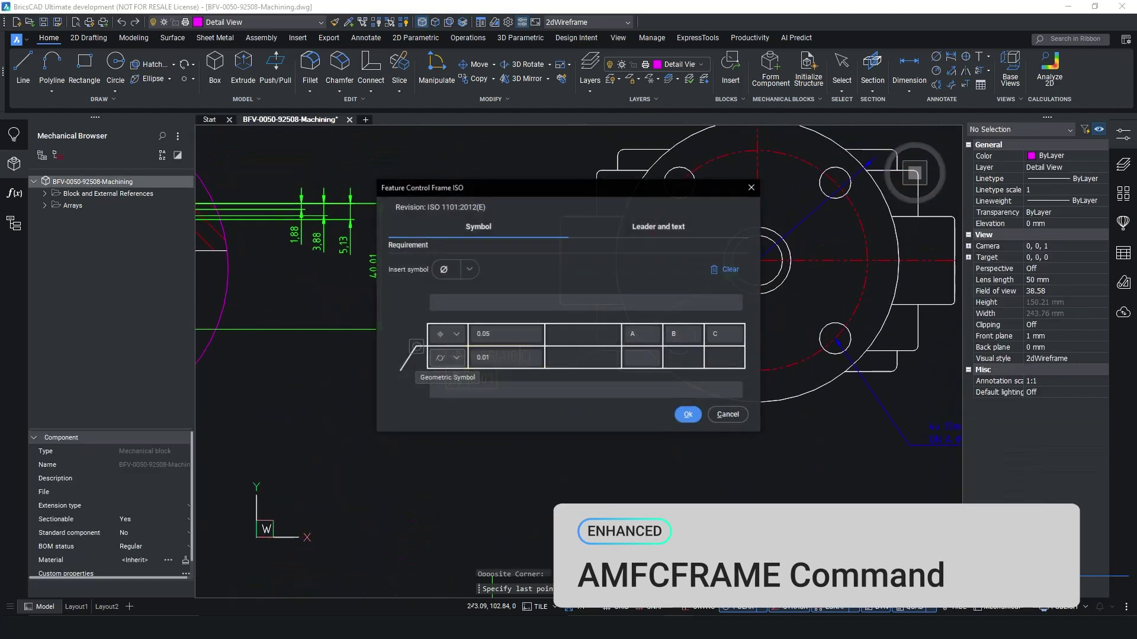
pyautogui.click(467, 270)
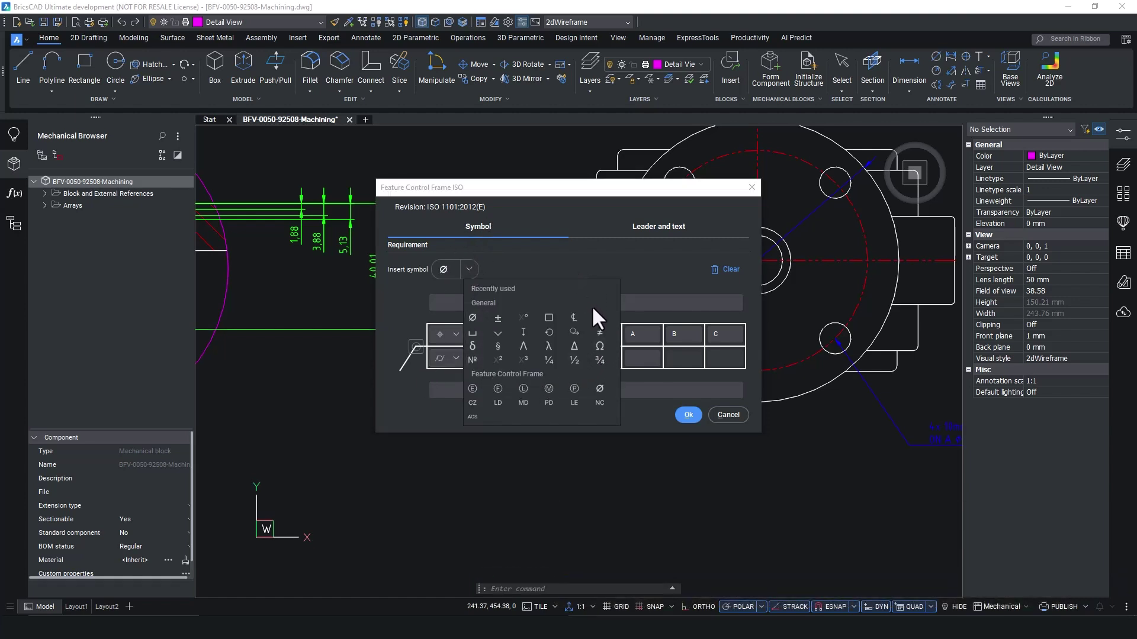
pyautogui.click(569, 245)
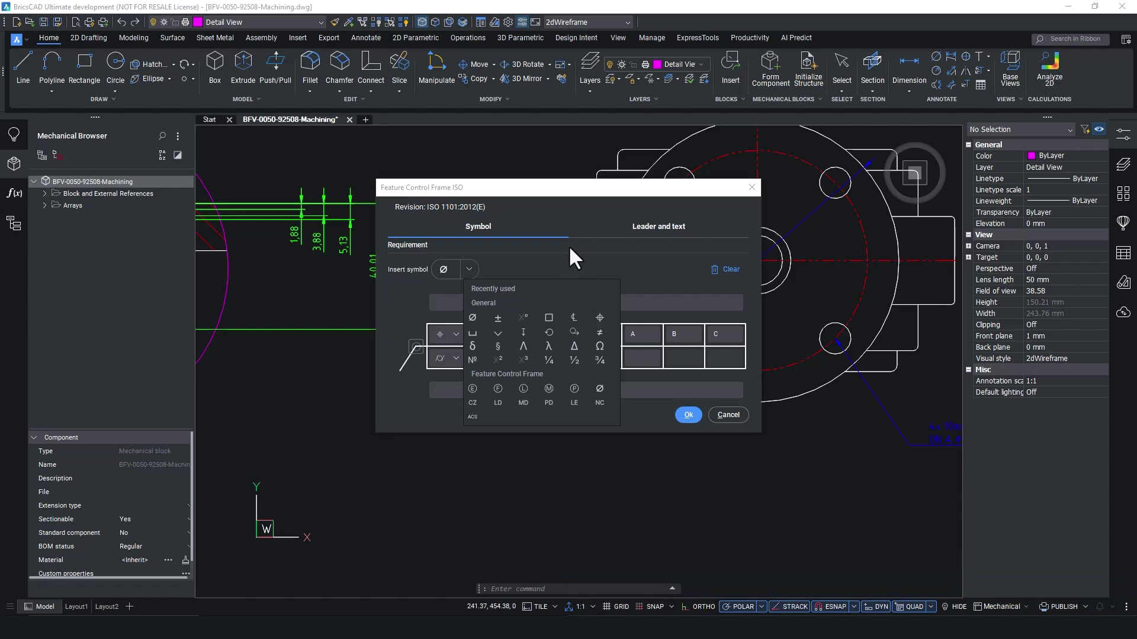
pyautogui.click(447, 333)
pyautogui.click(447, 333)
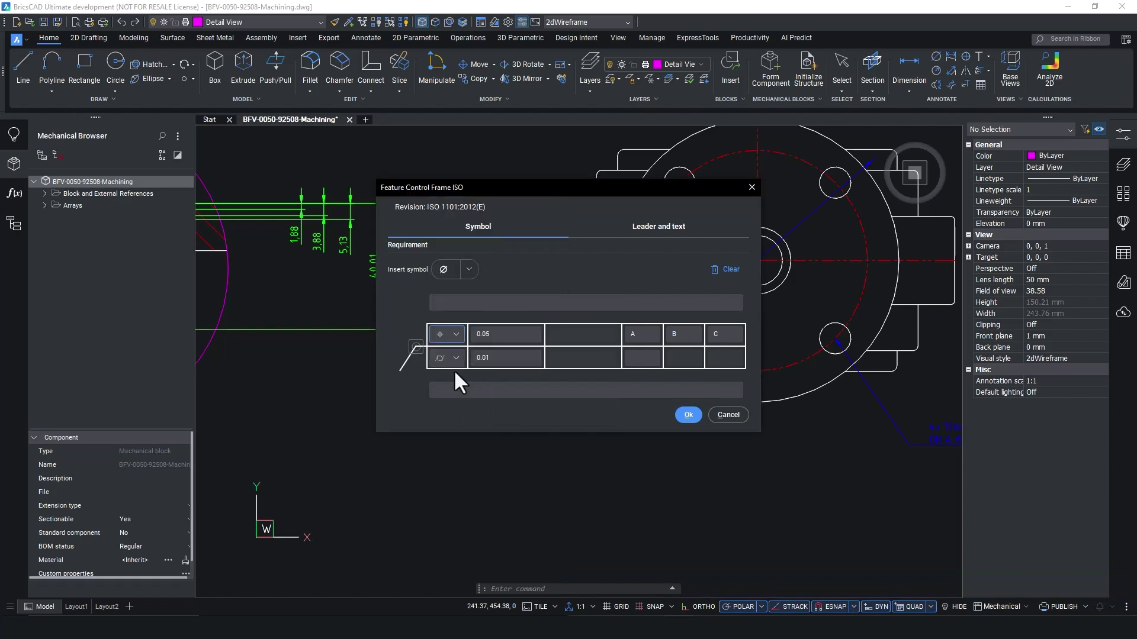
pyautogui.click(454, 358)
pyautogui.click(453, 357)
pyautogui.click(645, 225)
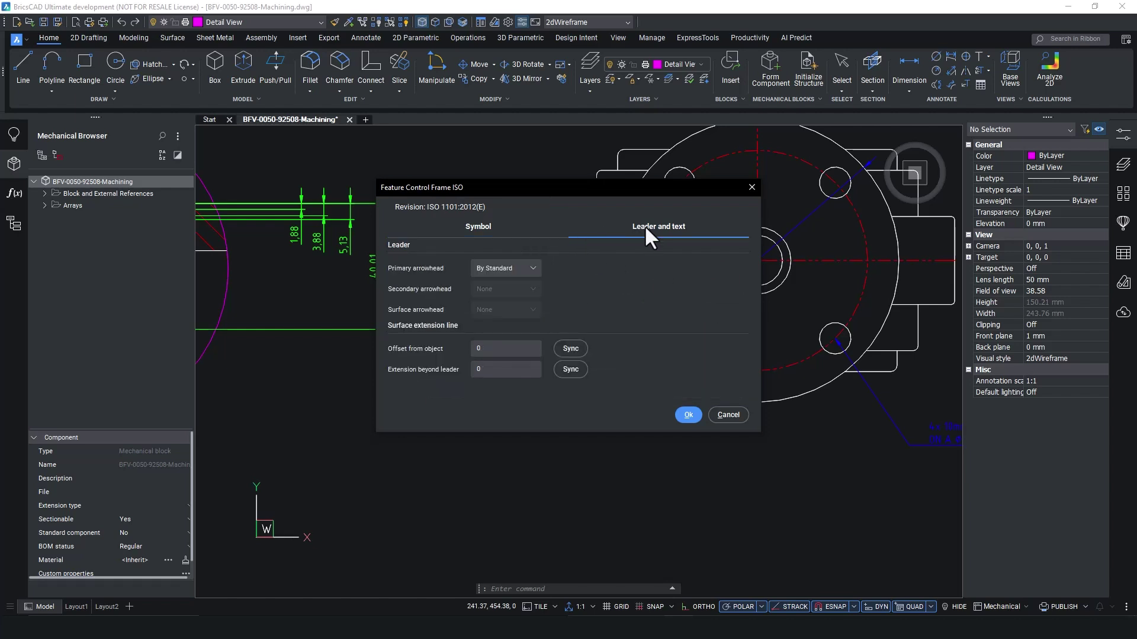
pyautogui.click(520, 268)
pyautogui.click(518, 268)
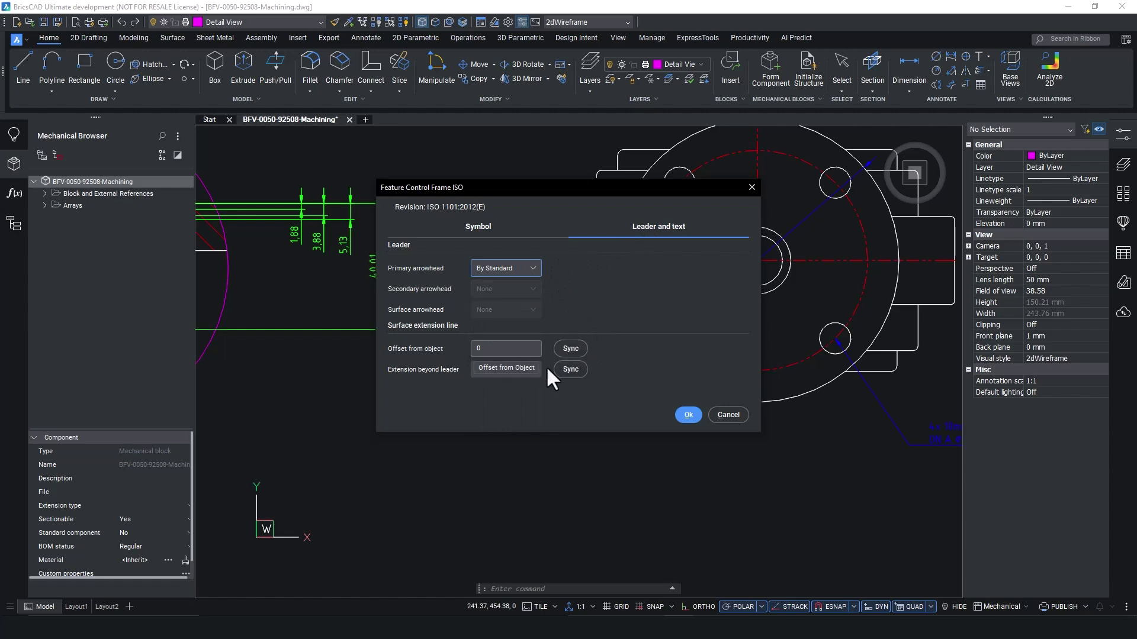
pyautogui.click(687, 414)
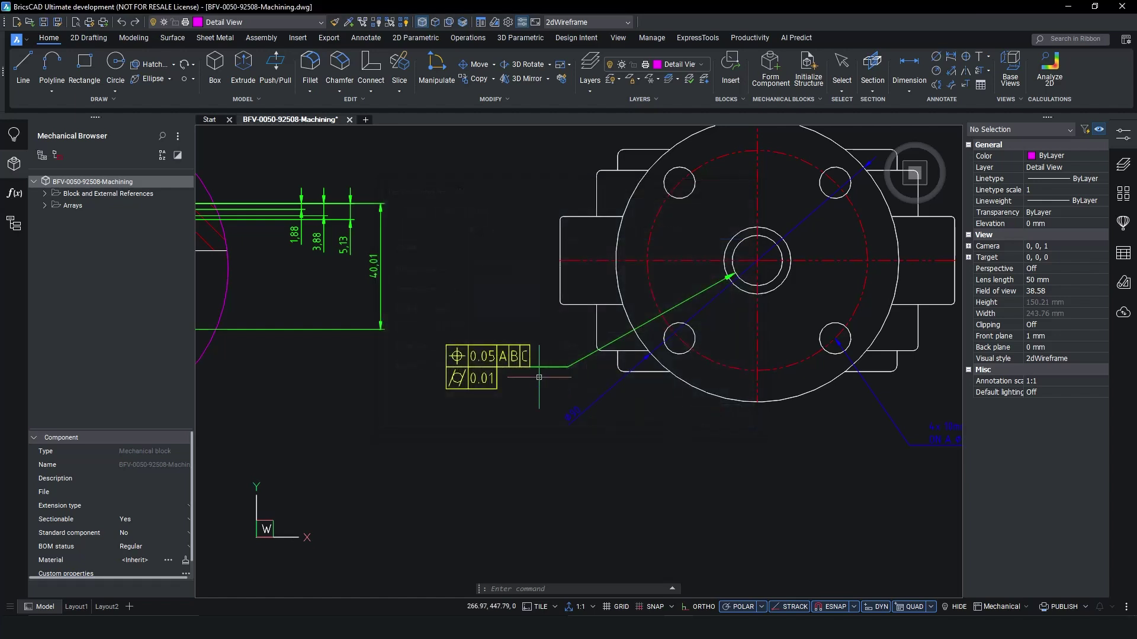
# Start a feature control frame with a leader from the bore circle in Section View A-A
pyautogui.scroll(-5, 540, 385)
pyautogui.scroll(-2, 516, 320)
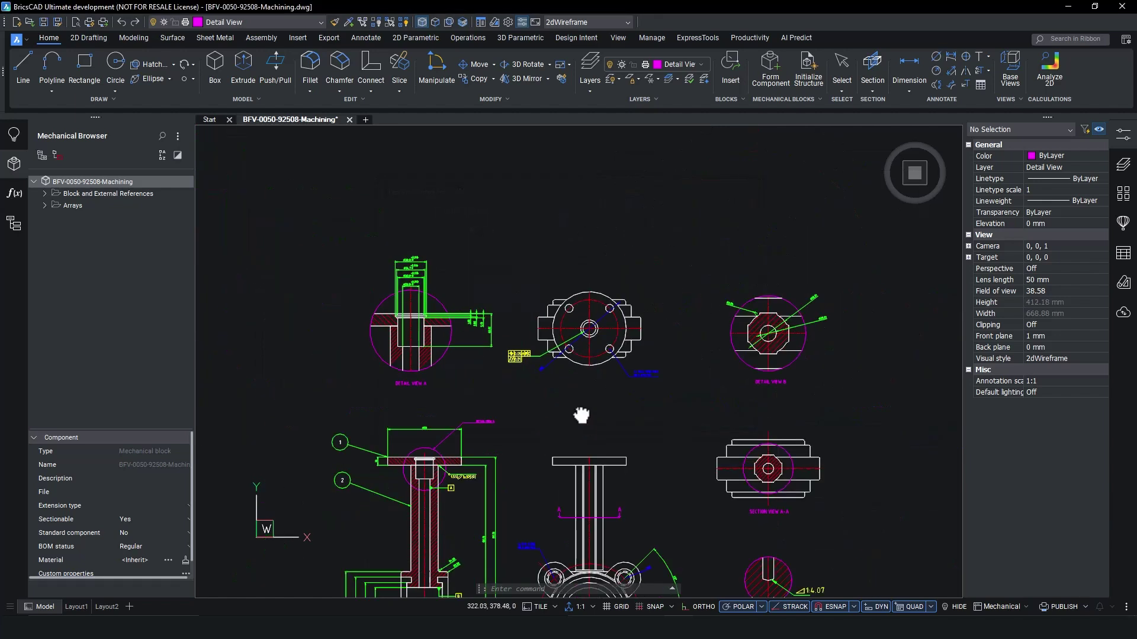
pyautogui.moveTo(579, 414)
pyautogui.mouseDown(button='middle')
pyautogui.moveTo(533, 275)
pyautogui.moveTo(526, 320)
pyautogui.mouseUp(button='middle')
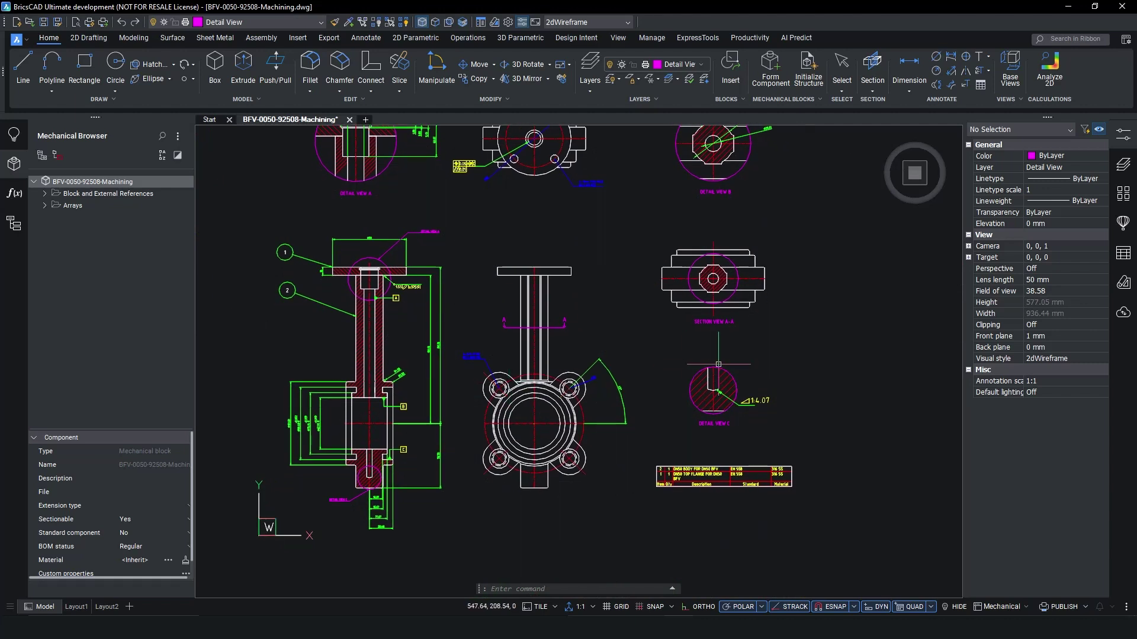
pyautogui.write('acfcfcframe')
pyautogui.press('Return')
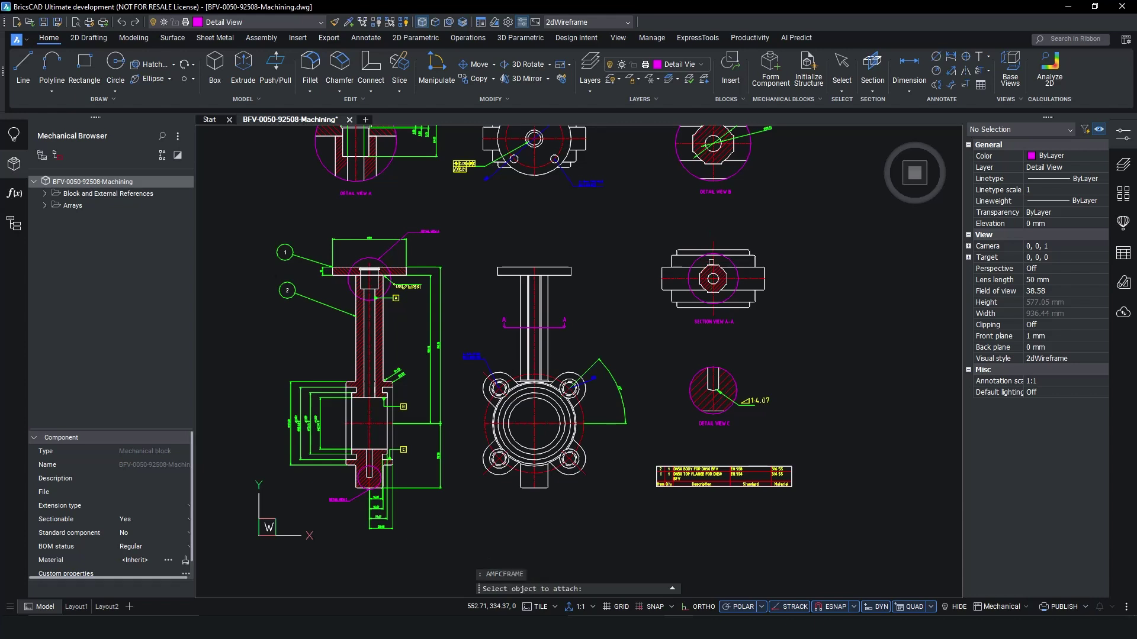
pyautogui.scroll(7, 711, 262)
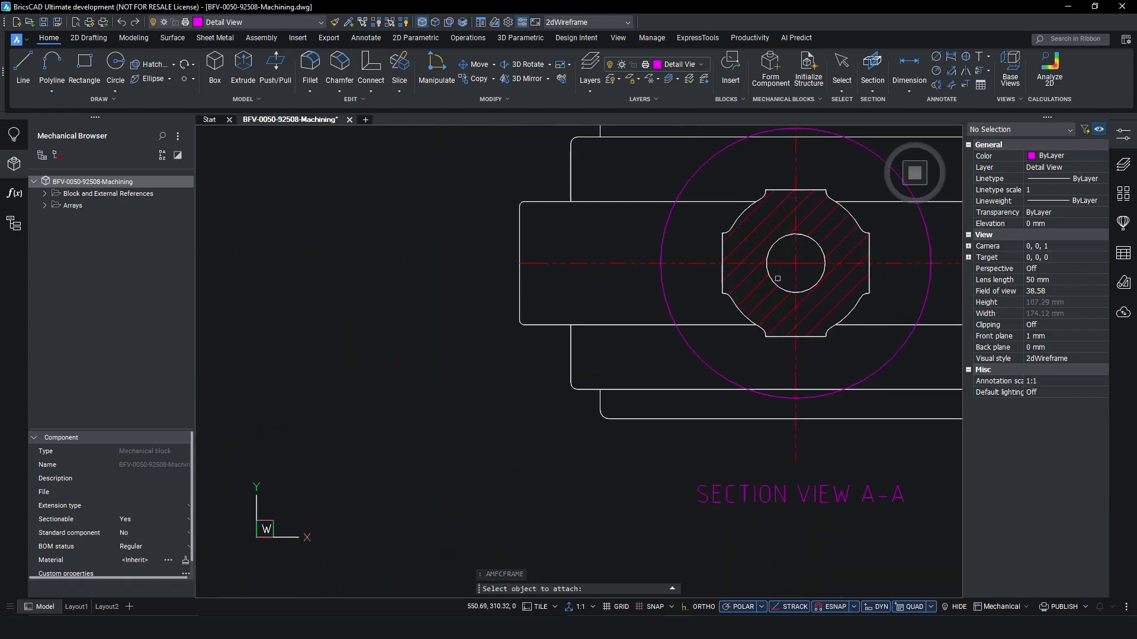
pyautogui.click(768, 276)
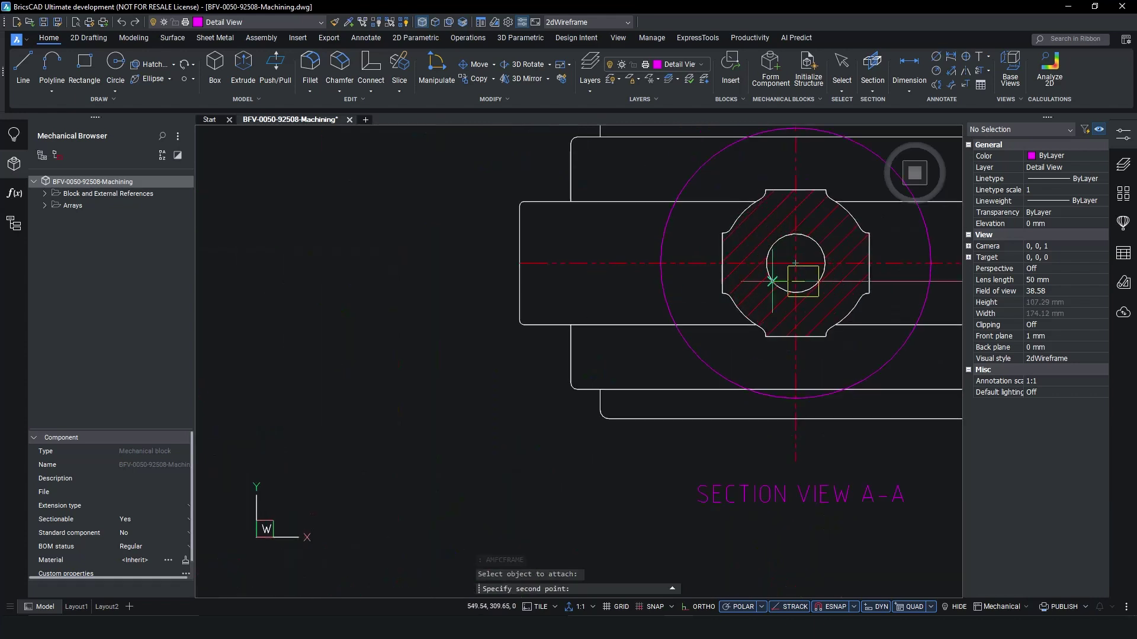
pyautogui.click(492, 383)
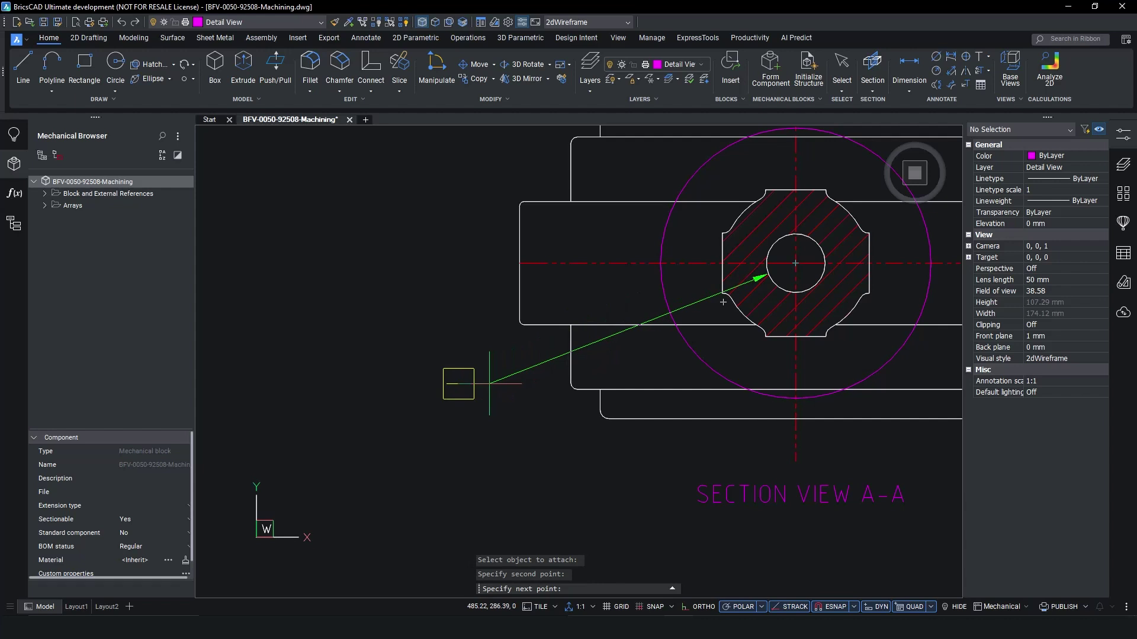
pyautogui.click(457, 383)
pyautogui.press('Return')
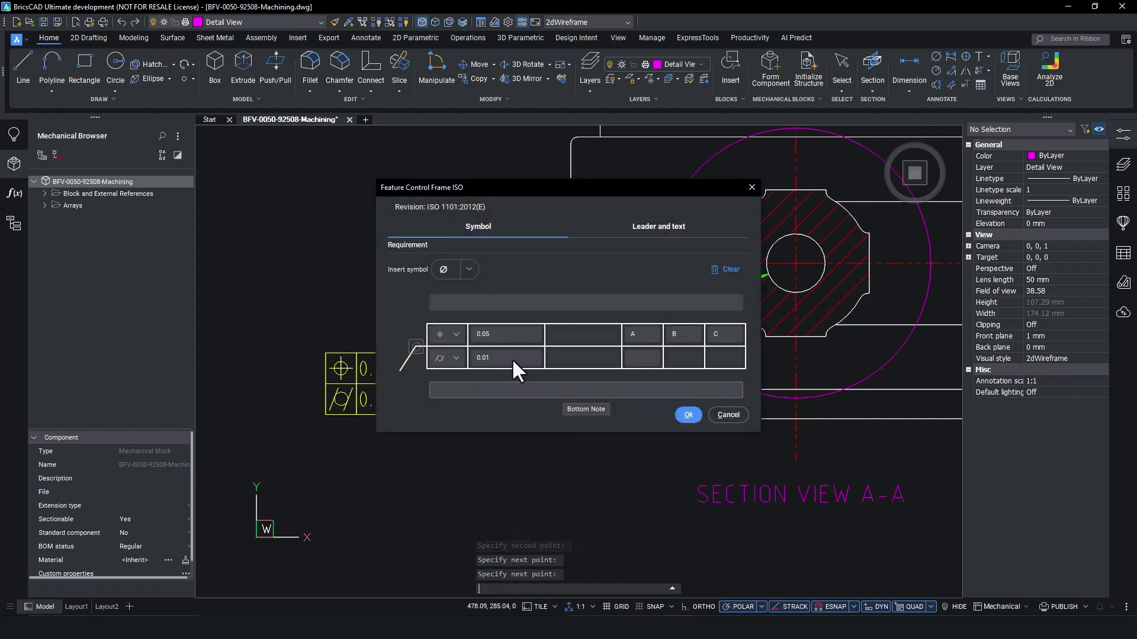
# Place the two-row frame, 0.05 A B C over 0.01, beside the bore
pyautogui.click(648, 228)
pyautogui.click(490, 234)
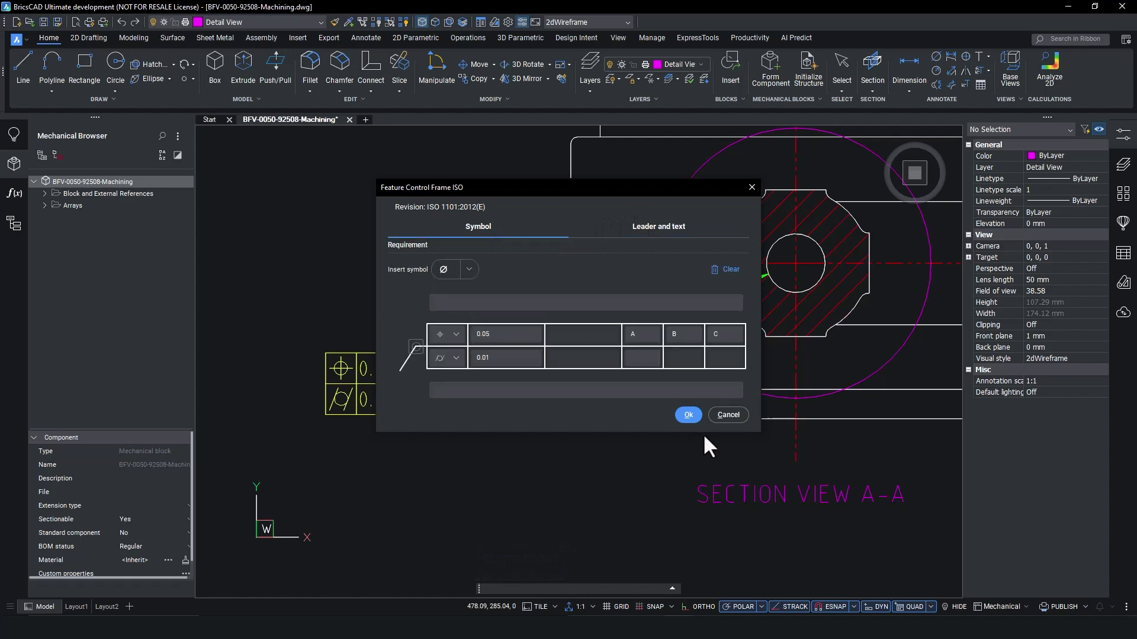
pyautogui.click(689, 415)
pyautogui.scroll(2, 355, 356)
pyautogui.moveTo(356, 332); pyautogui.dragTo(356, 424, button='middle')
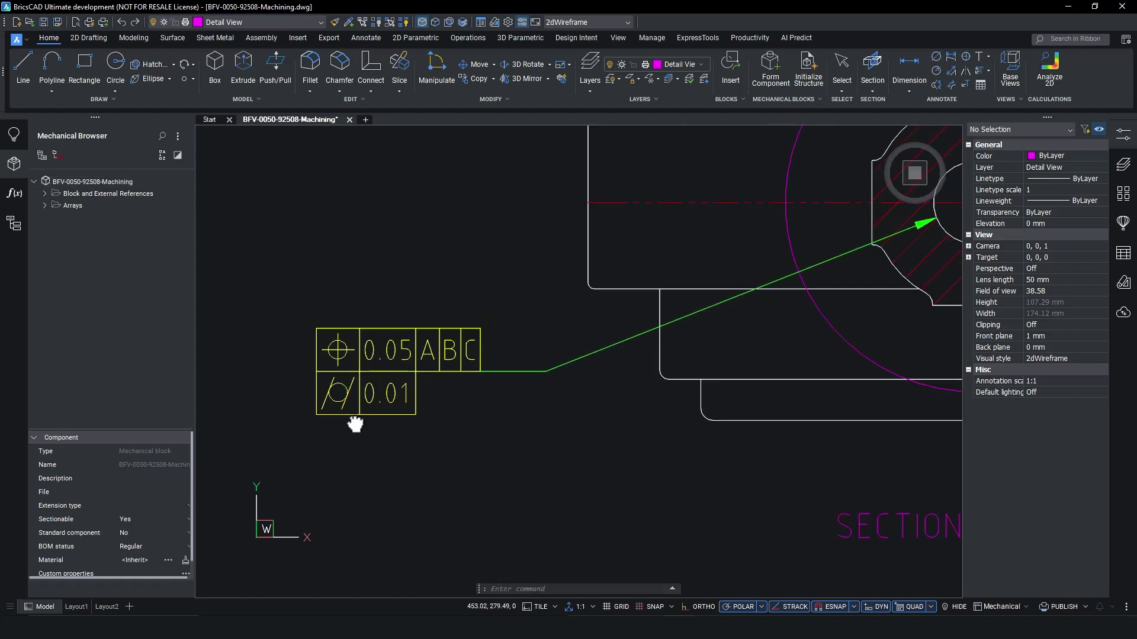
pyautogui.middleClick(355, 424)
pyautogui.middleClick(355, 424)
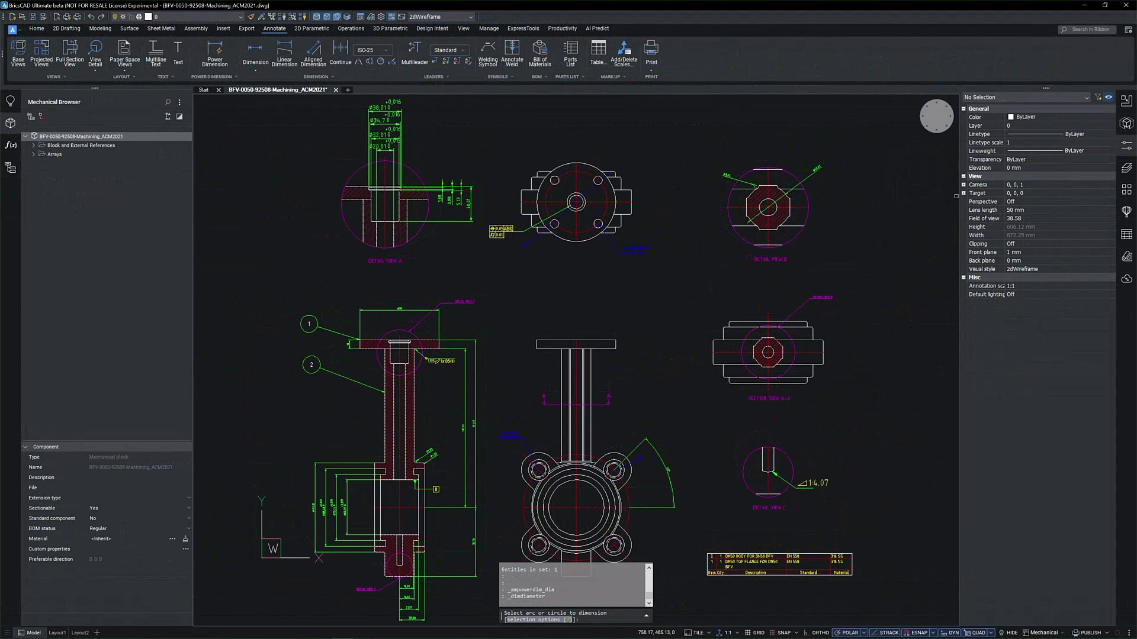
# Place a Ø20,01 POWERDIM diameter dimension on the inner bore, right of Detail View B
pyautogui.scroll(3, 789, 186)
pyautogui.scroll(2, 769, 198)
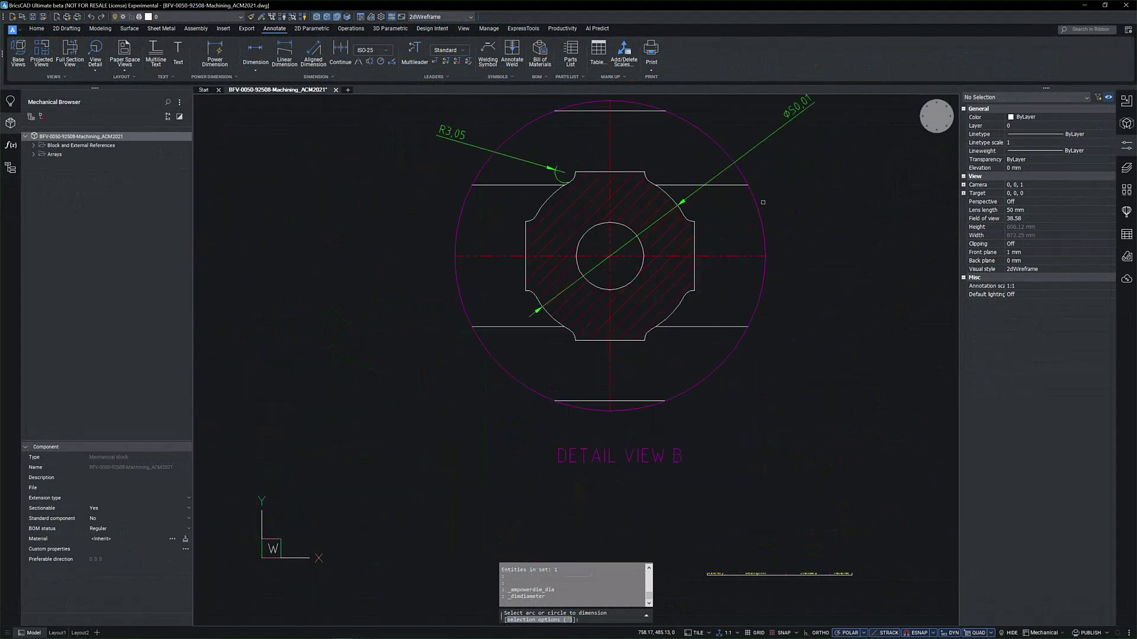
pyautogui.click(619, 224)
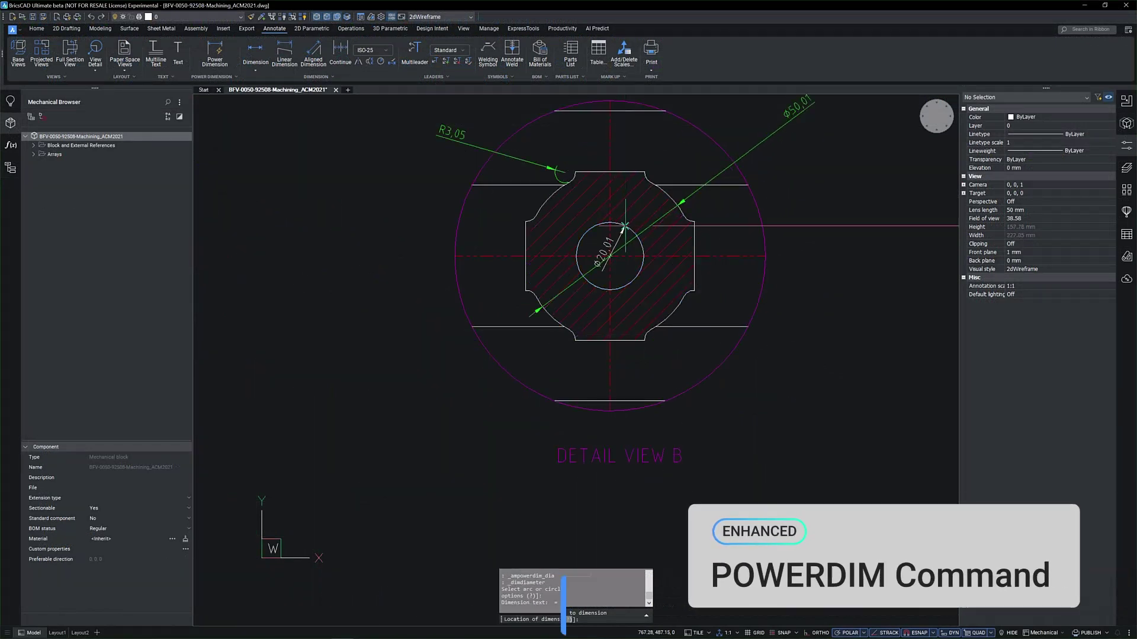
pyautogui.click(825, 253)
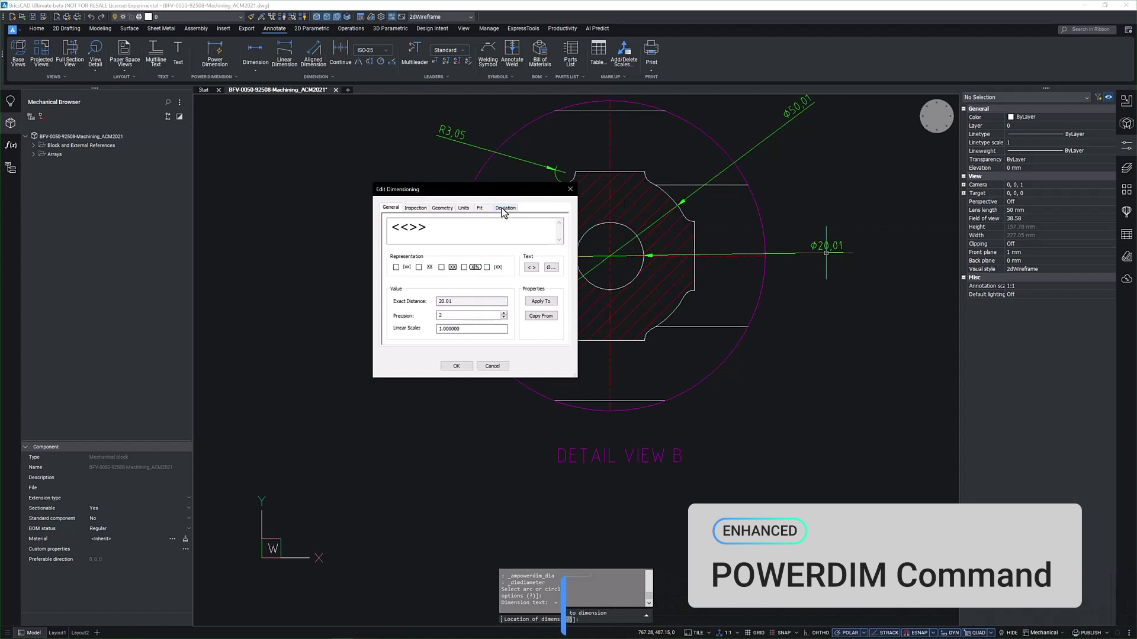
# Show the H6 fit tolerance +0,013/0 on the bore dimension and confirm it
pyautogui.click(481, 208)
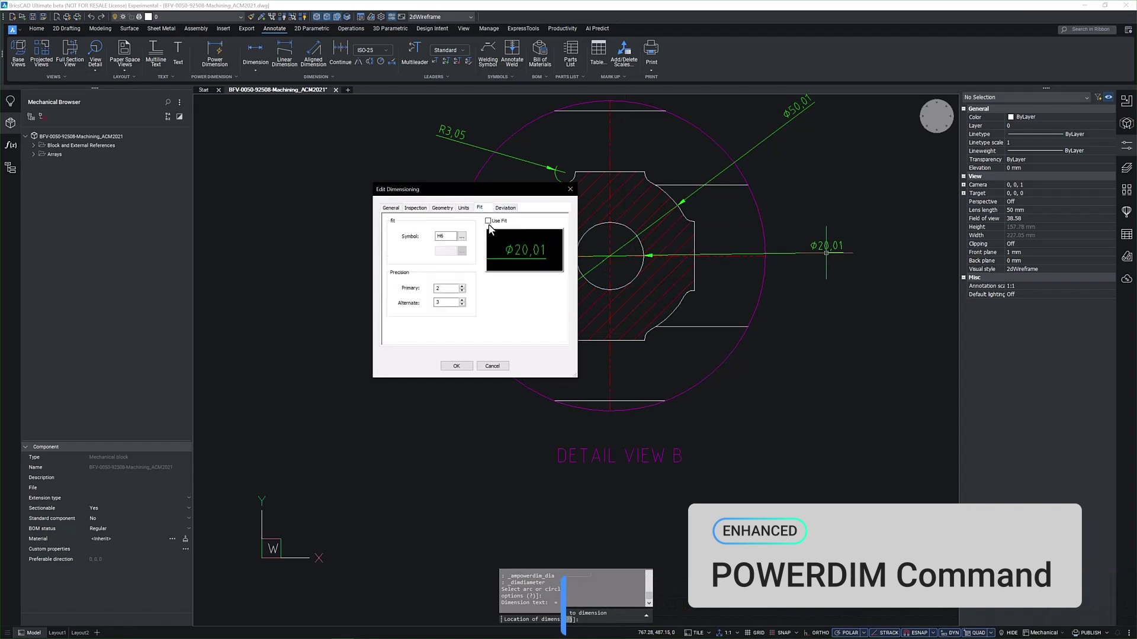
pyautogui.click(489, 221)
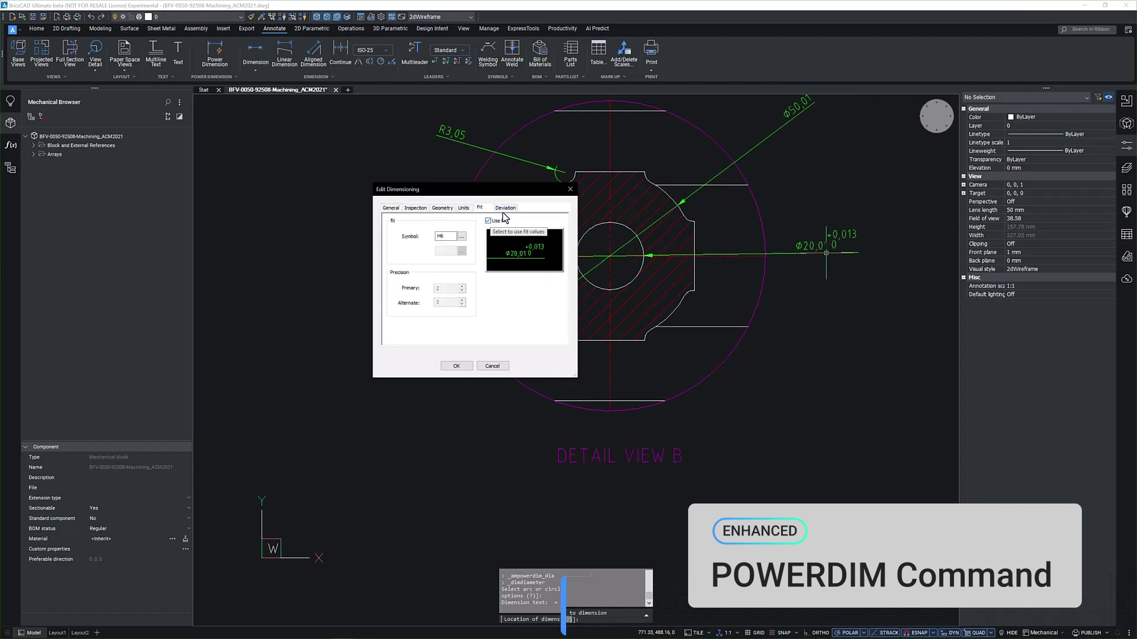
pyautogui.click(505, 208)
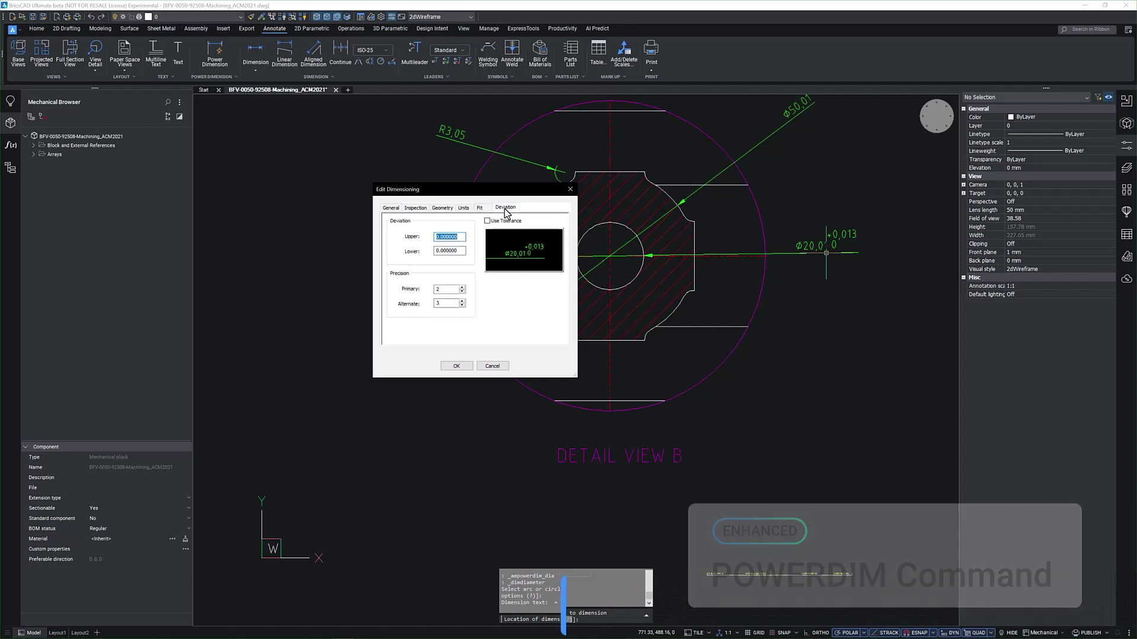
pyautogui.click(489, 222)
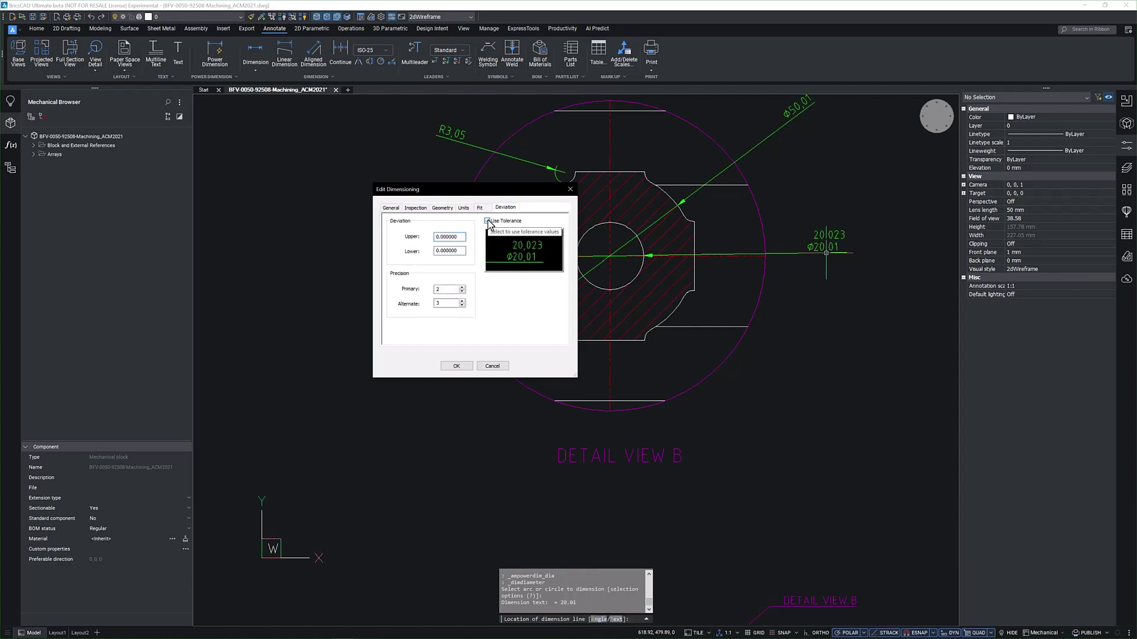
pyautogui.click(486, 209)
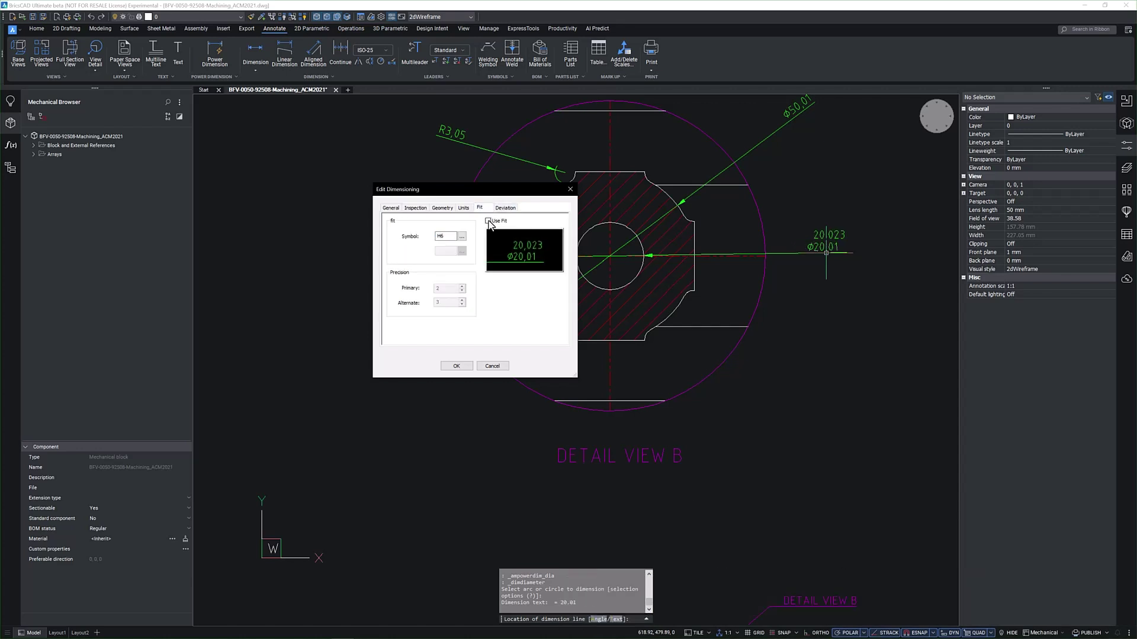
pyautogui.click(488, 222)
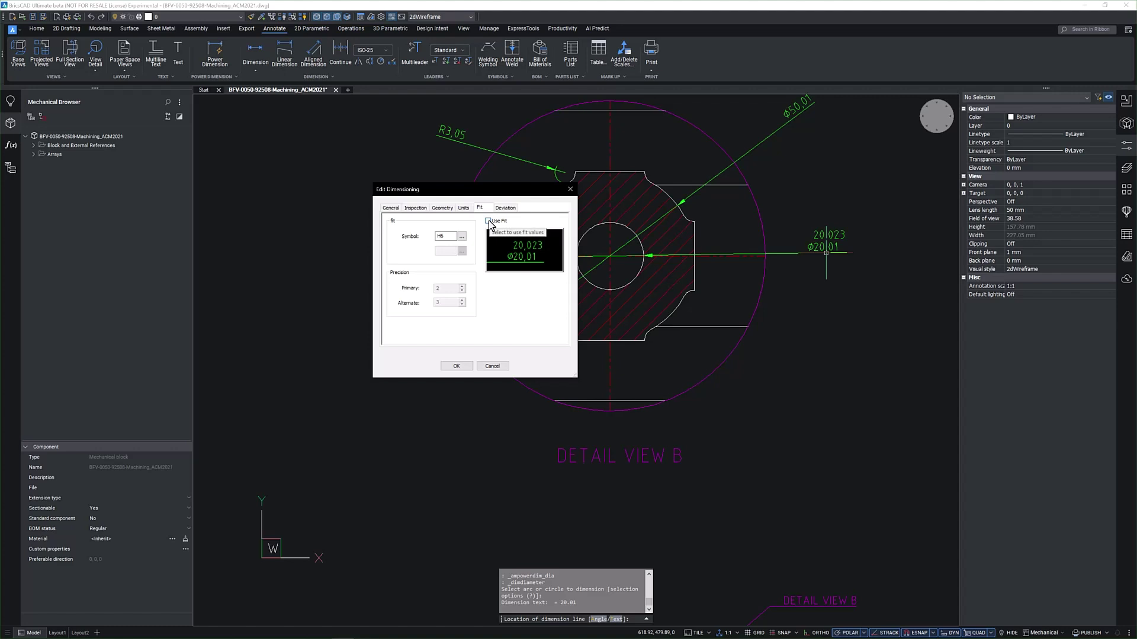
pyautogui.click(394, 209)
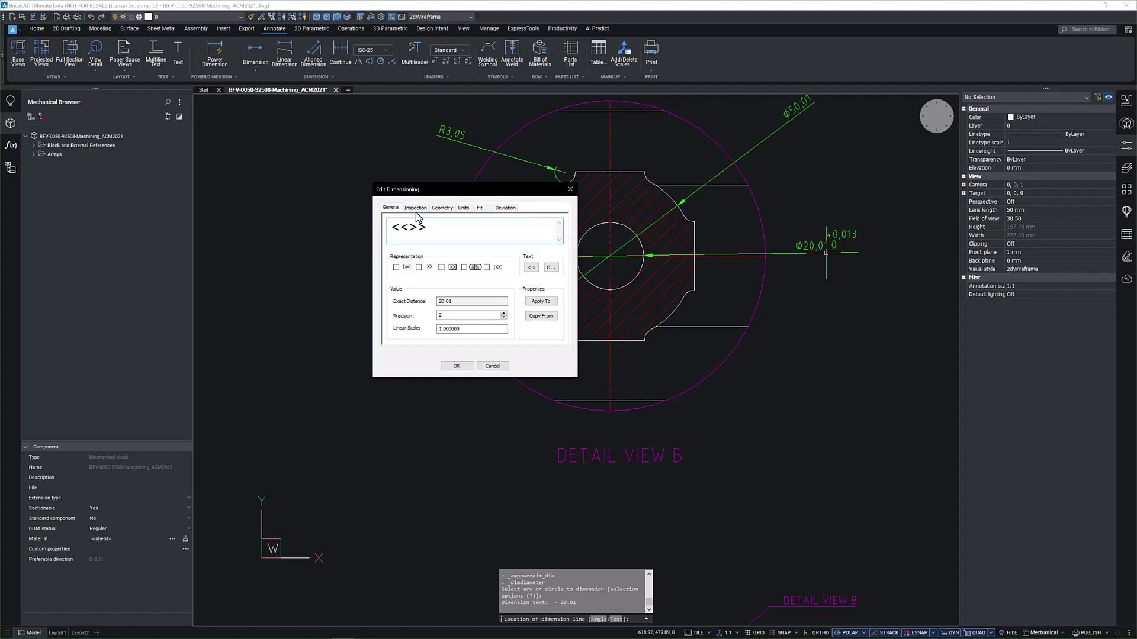
pyautogui.click(457, 367)
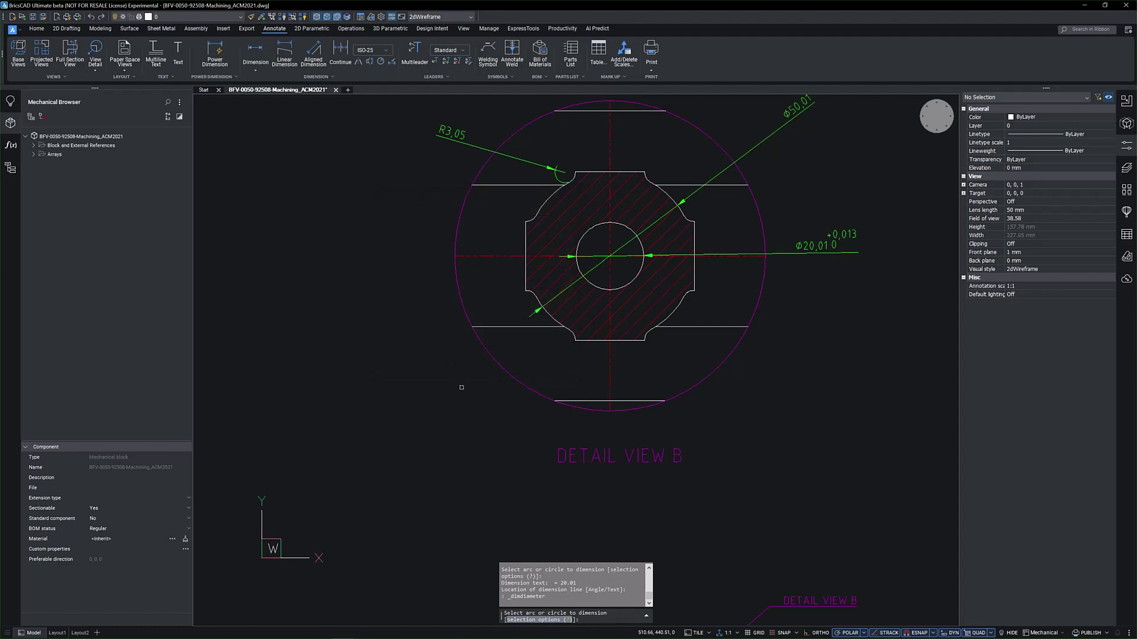
# Discard the Ø20,01 bore dimension and keep AMPOWERDIMDISPLAY at its default 1
pyautogui.press('Escape')
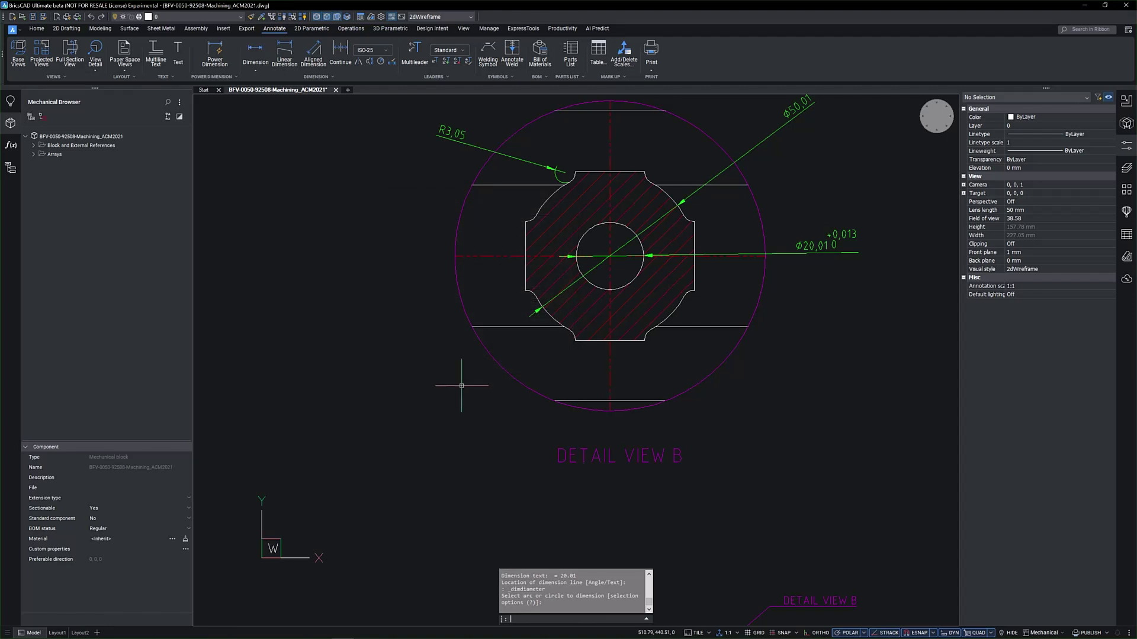
pyautogui.press('Escape')
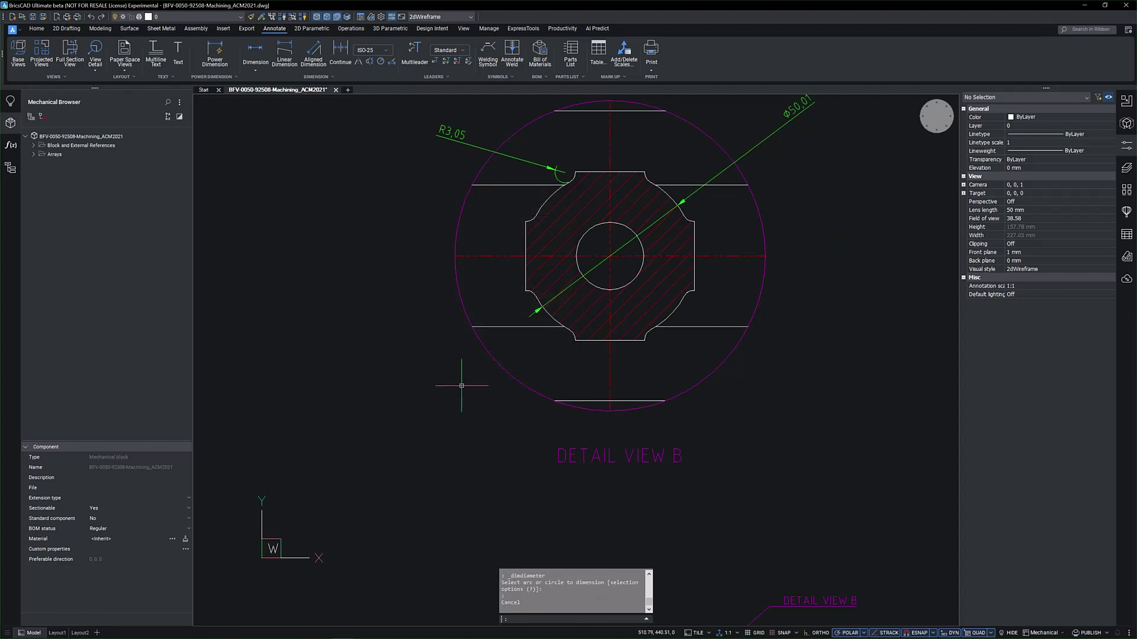
pyautogui.write('POWE')
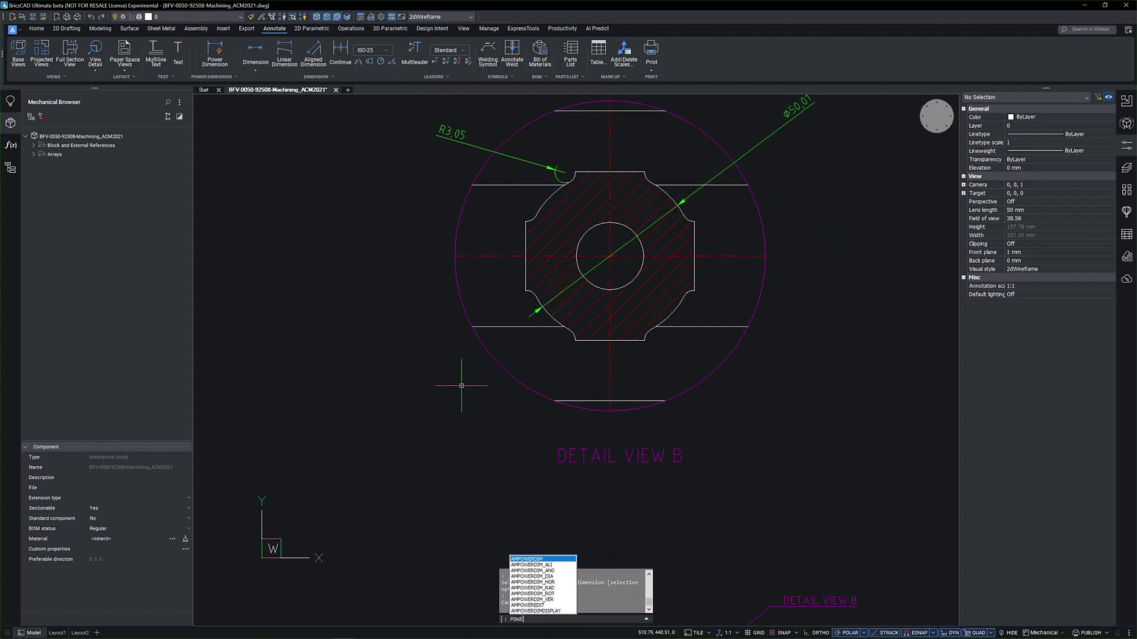
pyautogui.write('RD')
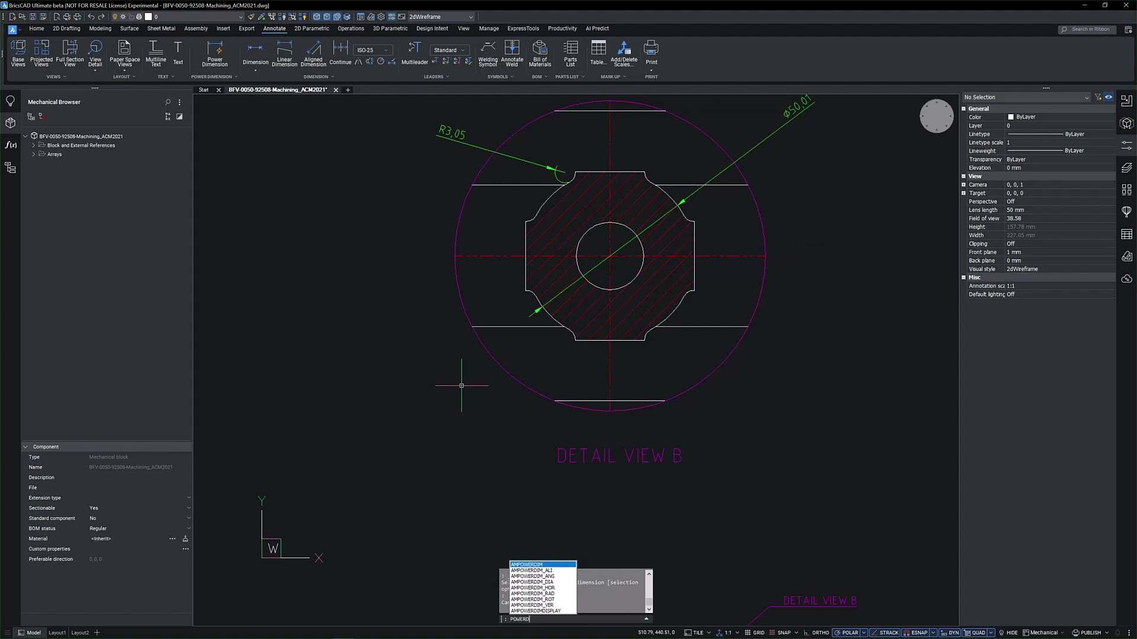
pyautogui.write('IMDI')
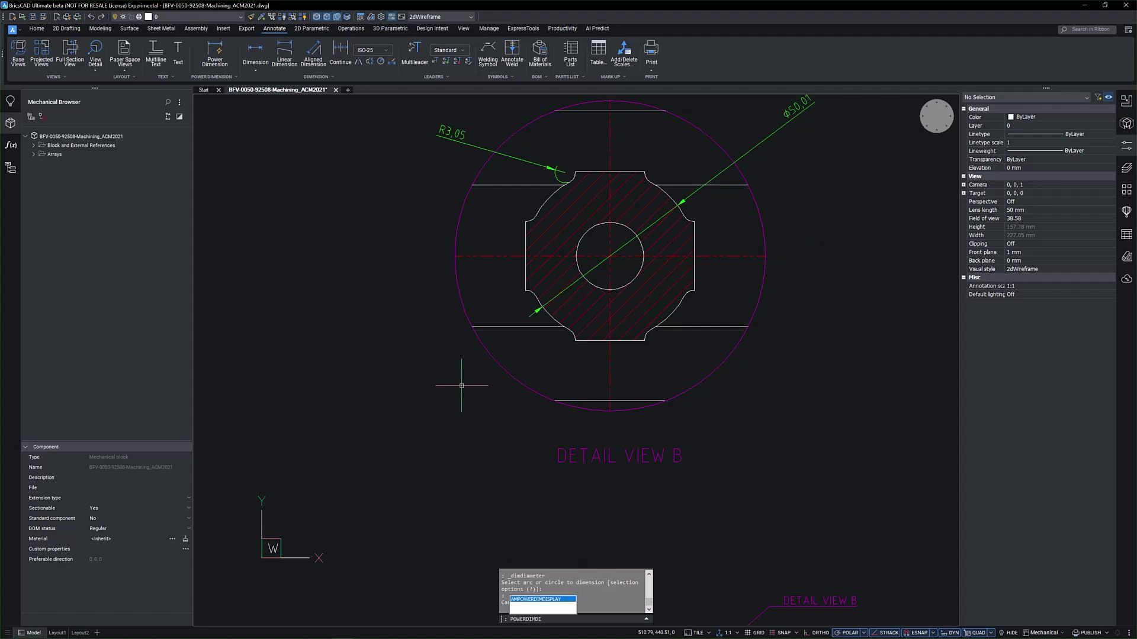
pyautogui.press('Return')
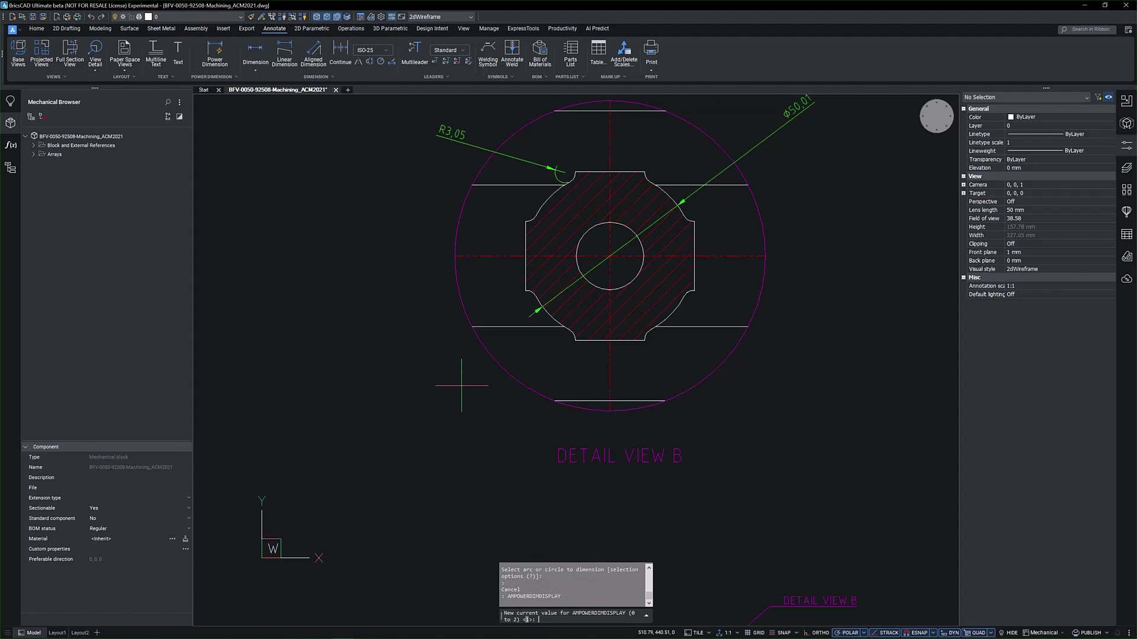
pyautogui.press('Return')
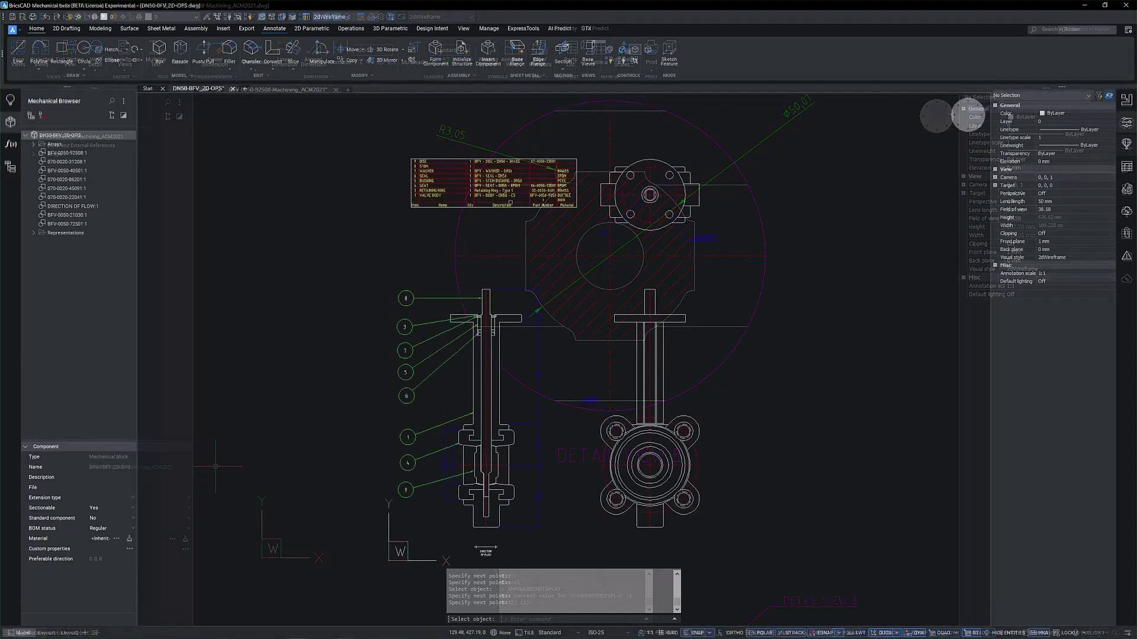
# Enter 304 SS as the STEM's material in the valve parts list
pyautogui.scroll(5, 490, 170)
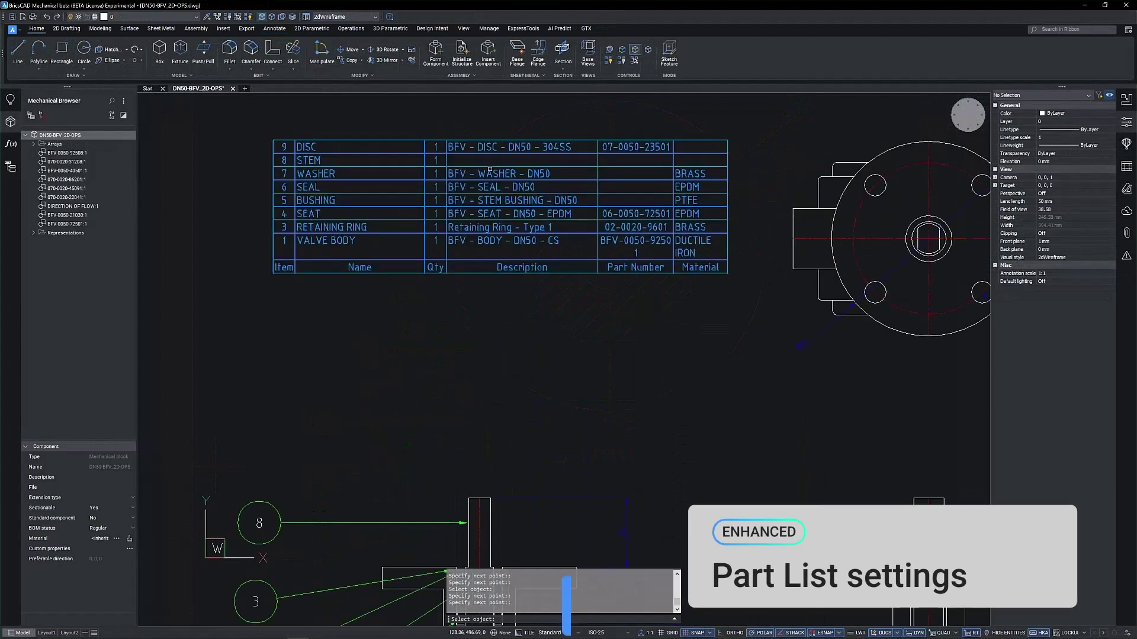
pyautogui.doubleClick(490, 170)
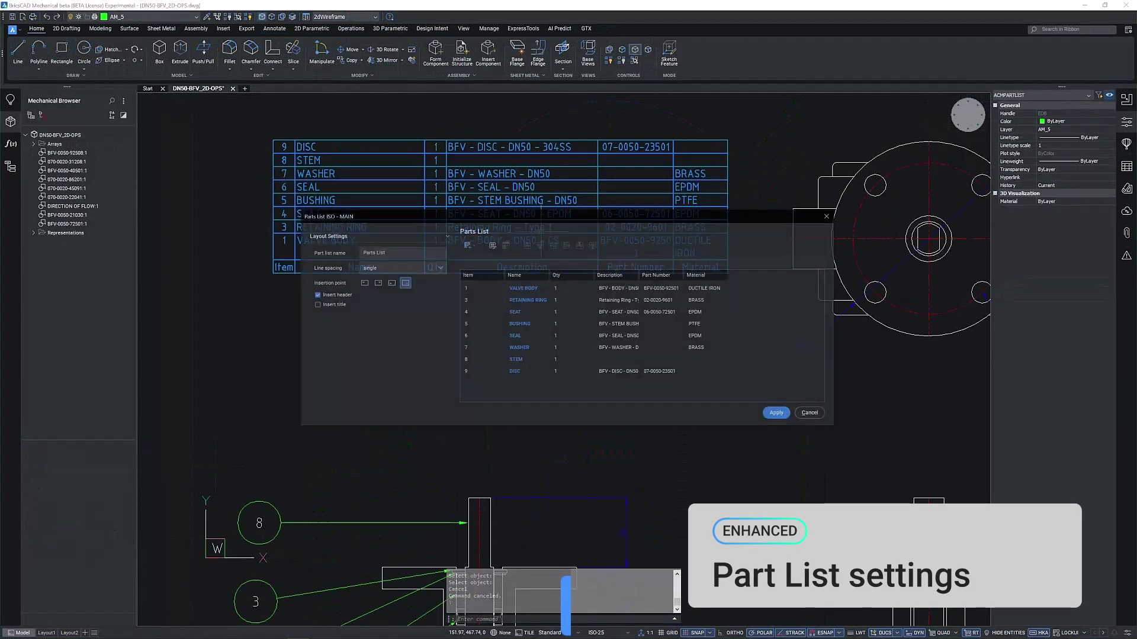
pyautogui.click(704, 361)
pyautogui.write('304')
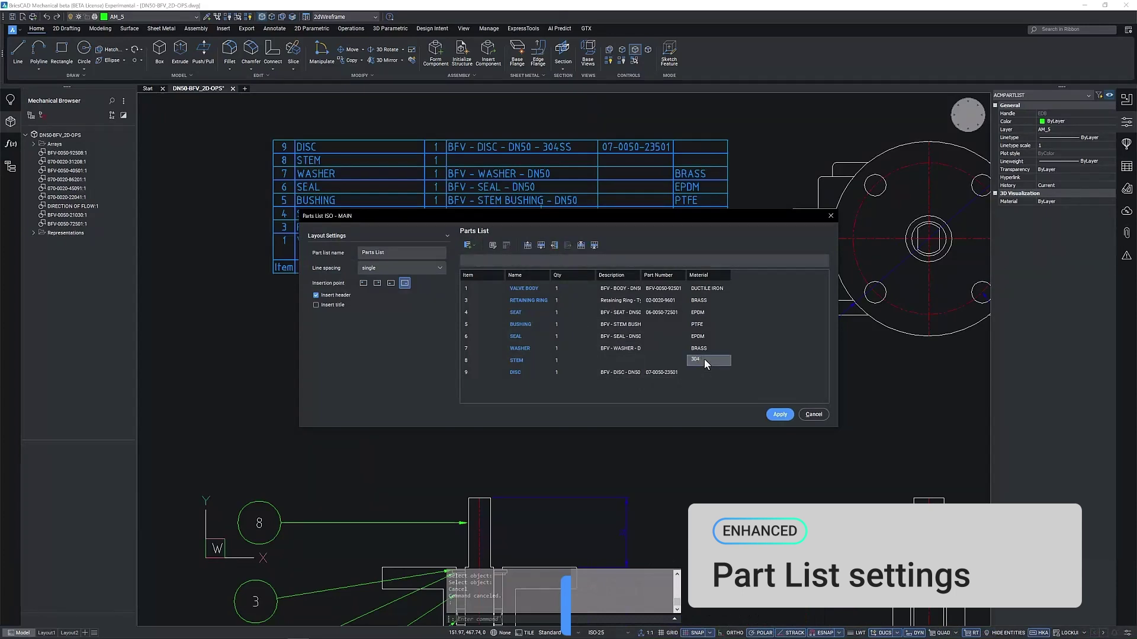
pyautogui.write(' SS')
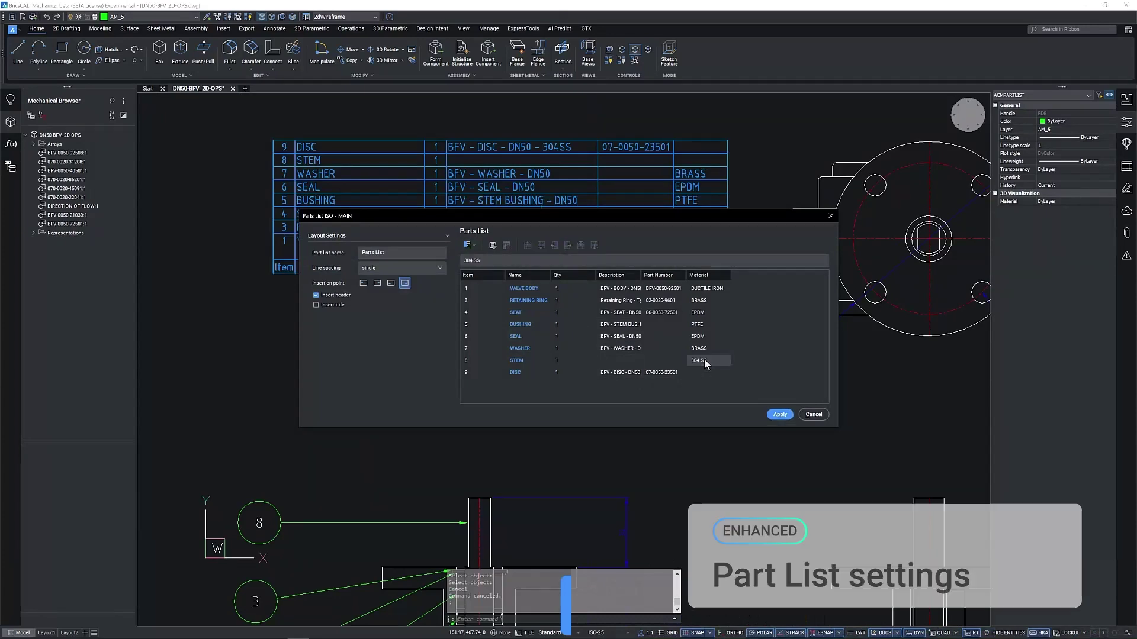